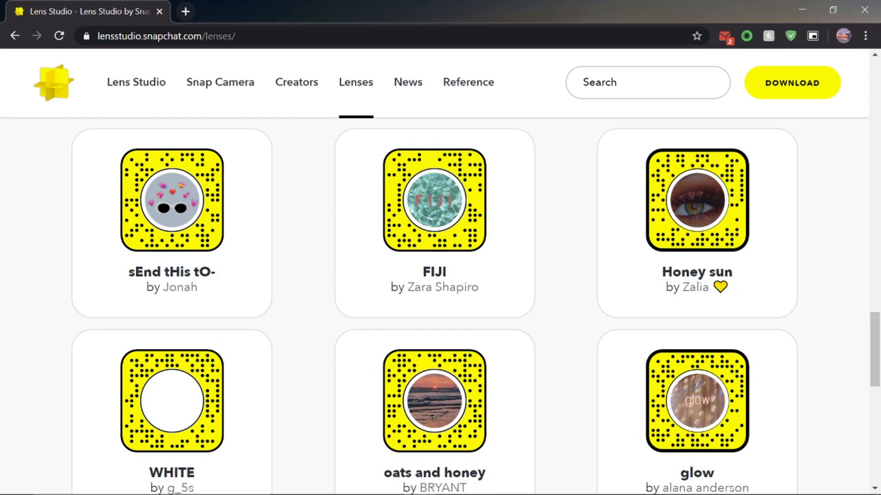
- Go to lensstudio.snapchat.com and open the Lens Studio download page
scroll(135, 249, "up", 2)
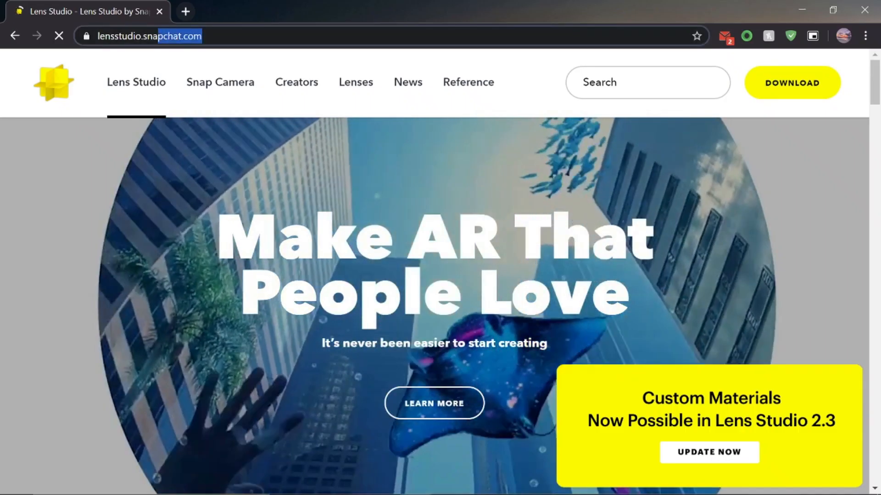
left_click_drag(158, 36, 65, 21)
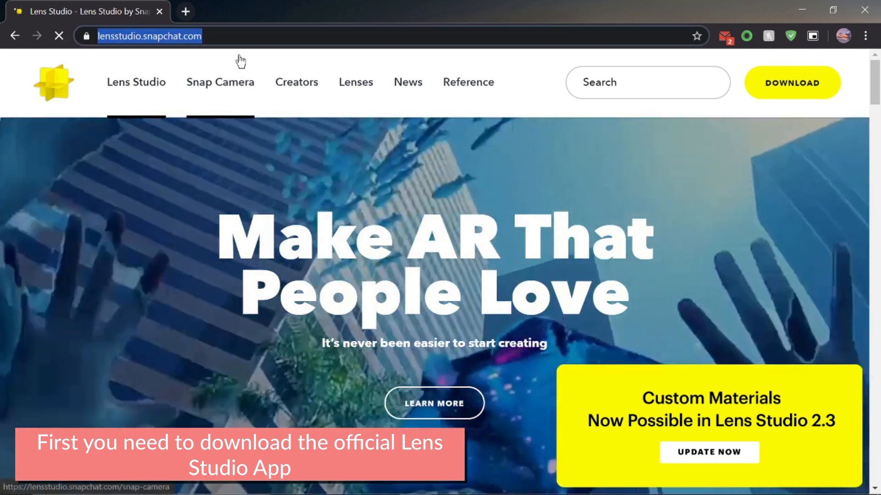
left_click(243, 37)
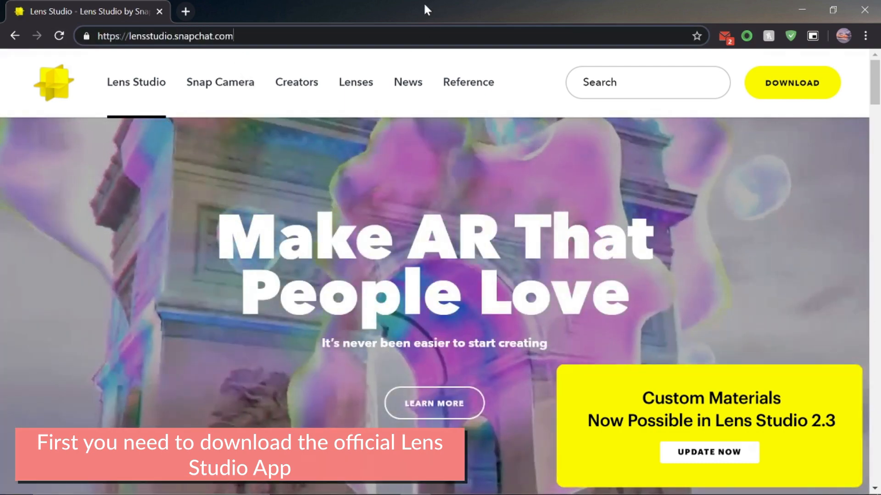
left_click(795, 87)
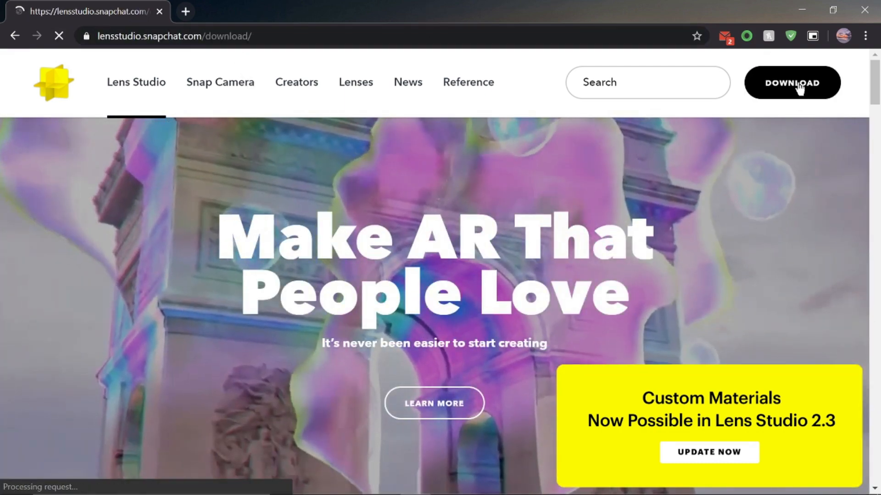
scroll(301, 278, "down", 10)
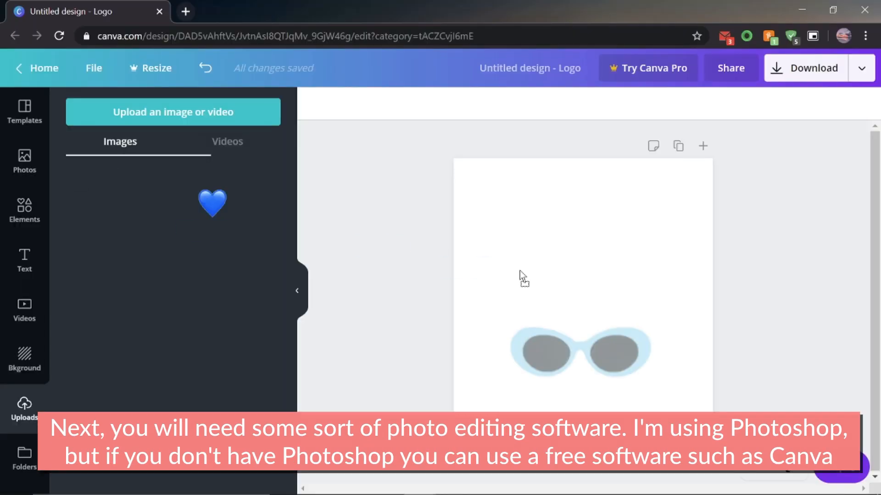
- Switch to Canva and place the uploaded sunglasses image and blue heart on the blank logo design
left_click_drag(582, 311, 590, 275)
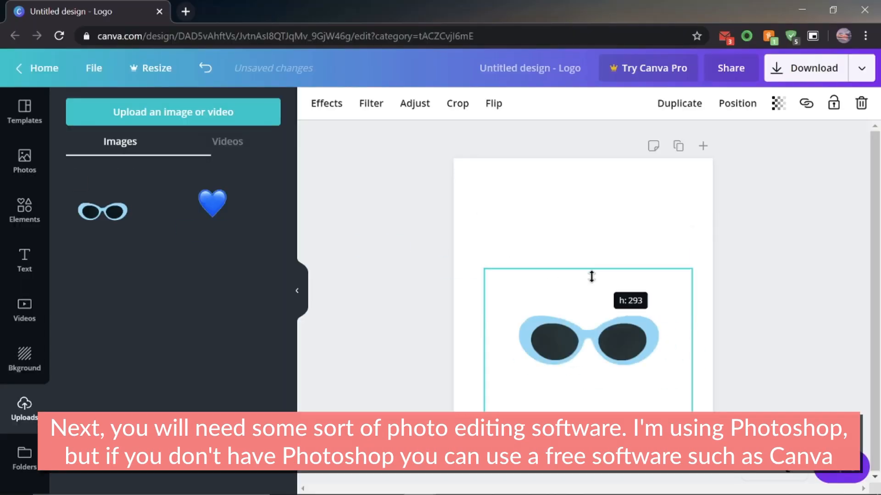
left_click(204, 202)
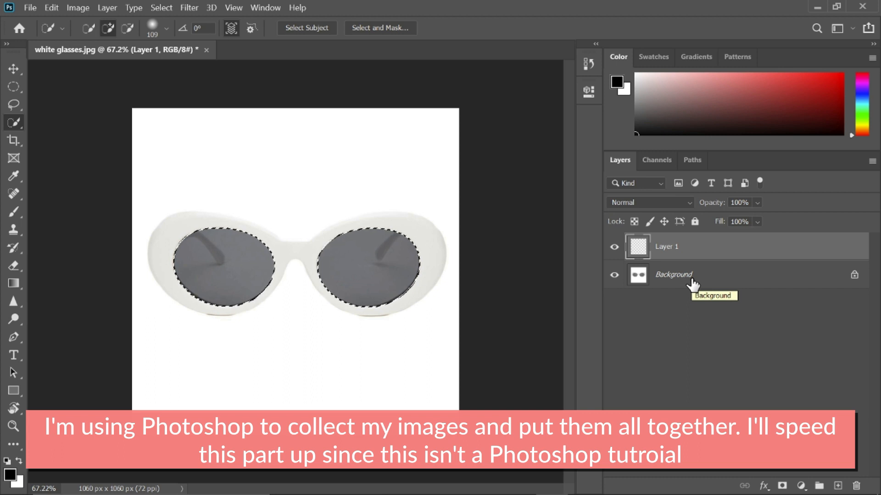
- Switch to Photoshop, unlock the Background layer of white glasses.jpg, and fill the lens selection with black on Layer 1
left_click(693, 285)
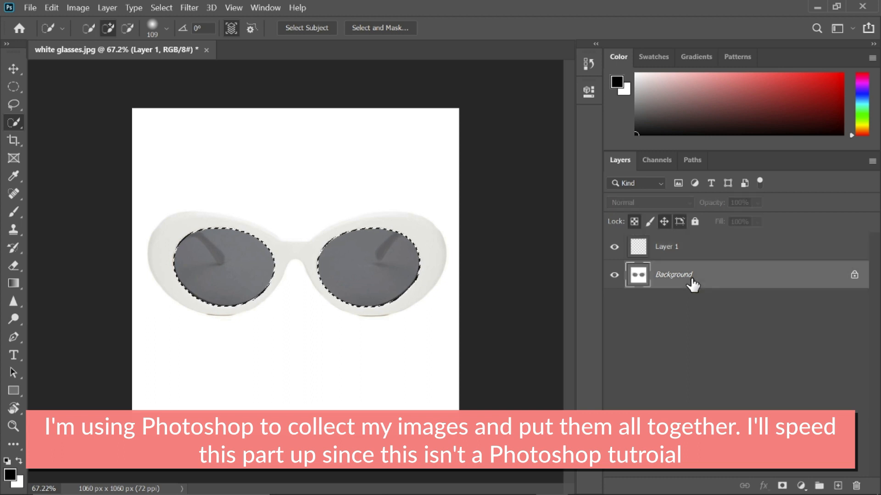
double_click(856, 281)
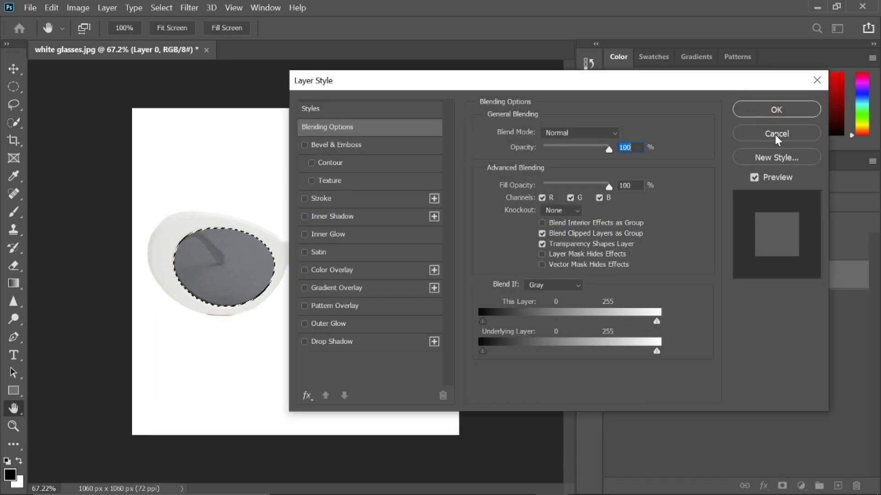
left_click(776, 134)
left_click(686, 250)
key("alt+BackSpace")
key("ctrl+d")
- Remove the white background around the glasses frame on Layer 0 by means of an inverted quick selection
left_click(715, 275)
mouse_move(167, 243)
left_mouse_down()
mouse_move(179, 231)
mouse_move(270, 244)
left_mouse_up()
scroll(234, 281, "up", 6, "alt")
right_click_drag(227, 279, 220, 281, "alt")
scroll(466, 239, "down", 7, "alt")
left_click_drag(420, 257, 354, 296)
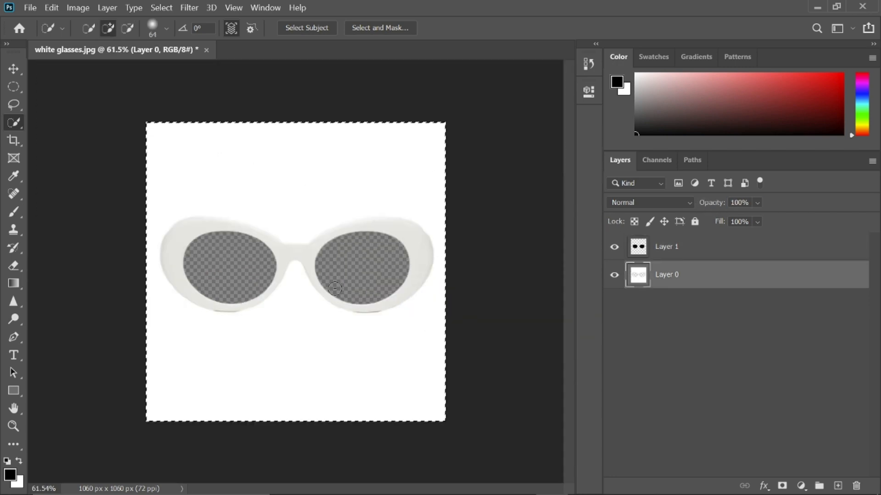
scroll(357, 210, "up", 6, "alt")
scroll(324, 240, "up", 10, "alt")
scroll(324, 239, "down", 16, "alt")
key("ctrl+shift+i")
key("Delete")
key("ctrl+d")
left_click(725, 248)
left_click(801, 486)
left_click_drag(349, 257, 385, 271)
left_click_drag(225, 287, 232, 262)
key("ctrl+shift+i")
left_click(800, 486)
left_click(794, 240)
left_click(608, 191)
left_click(783, 149)
key("ctrl+d")
- Add a new empty layer, choose the Brush tool, and set the foreground color to bright cyan
left_click(837, 486)
left_click(14, 212)
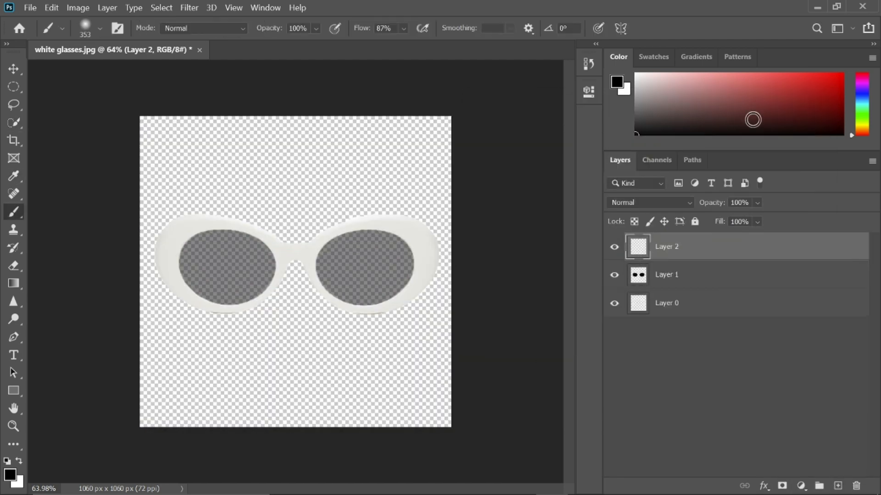
left_click(821, 74)
left_click(864, 104)
- Select everything except the two lenses and paint cyan over the glasses frame on Layer 1
key("w")
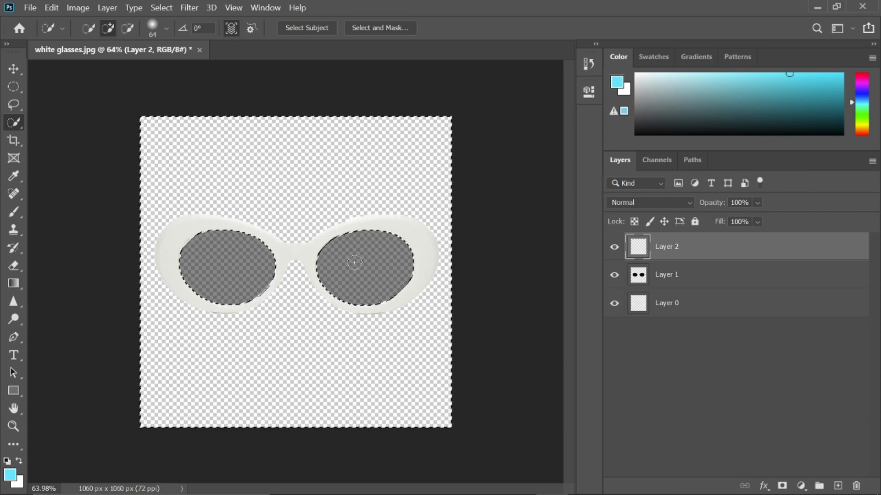
left_click(13, 212)
key("ctrl+d")
left_click(14, 122)
scroll(298, 272, "up", 5, "alt")
key("ctrl+shift+i")
left_click(666, 275)
left_click(13, 212)
mouse_move(292, 266)
left_mouse_down()
mouse_move(274, 223)
mouse_move(482, 157)
mouse_move(461, 338)
mouse_move(275, 128)
left_mouse_up()
scroll(558, 242, "down", 5, "alt")
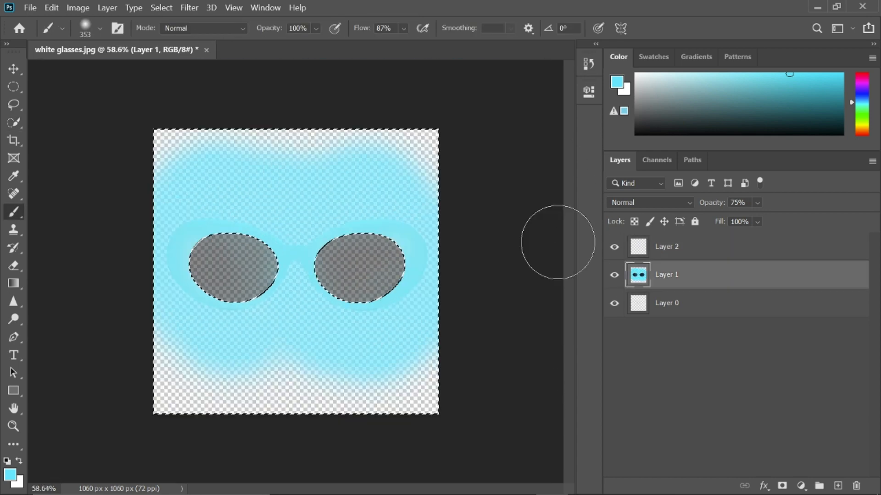
- Set the brush flow to 100% and its size to 36 for touching up the edges around the lenses
scroll(338, 311, "up", 10, "alt")
scroll(459, 311, "up", 6, "alt")
left_click(404, 29)
left_click_drag(448, 52, 465, 52)
right_click(277, 268)
left_click_drag(345, 334, 383, 335)
key("Return")
scroll(262, 310, "down", 1)
scroll(314, 290, "down", 16, "alt")
- Quick-select the glasses frame without its lenses on Layer 0 and mask the cyan paint on Layer 1 to that shape
left_click(702, 312)
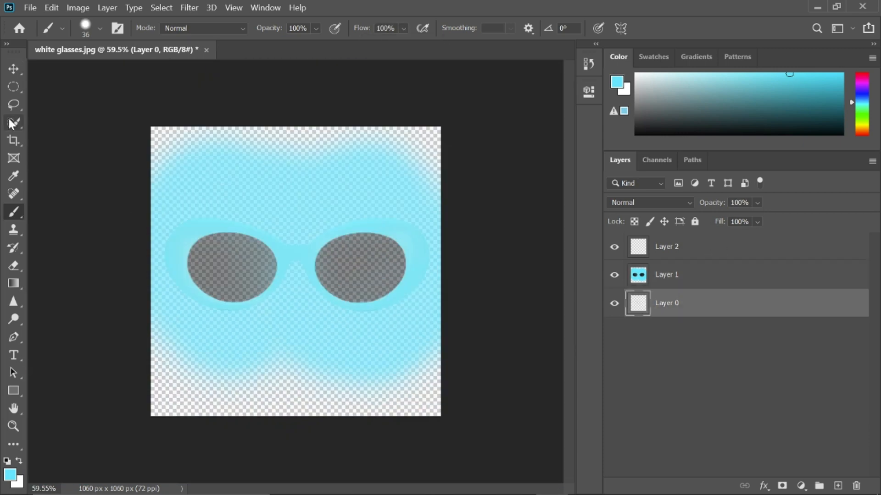
left_click(13, 123)
left_click_drag(216, 264, 257, 280)
left_click_drag(339, 271, 406, 253)
left_click_drag(235, 301, 179, 257)
mouse_move(234, 271)
left_mouse_down("alt")
mouse_move(289, 304)
mouse_move(321, 183)
left_mouse_up("alt")
scroll(267, 275, "up", 7, "alt")
left_click_drag(110, 257, 127, 202)
left_click_drag(152, 257, 256, 275, "alt")
scroll(238, 279, "down", 4, "alt")
left_click(782, 486)
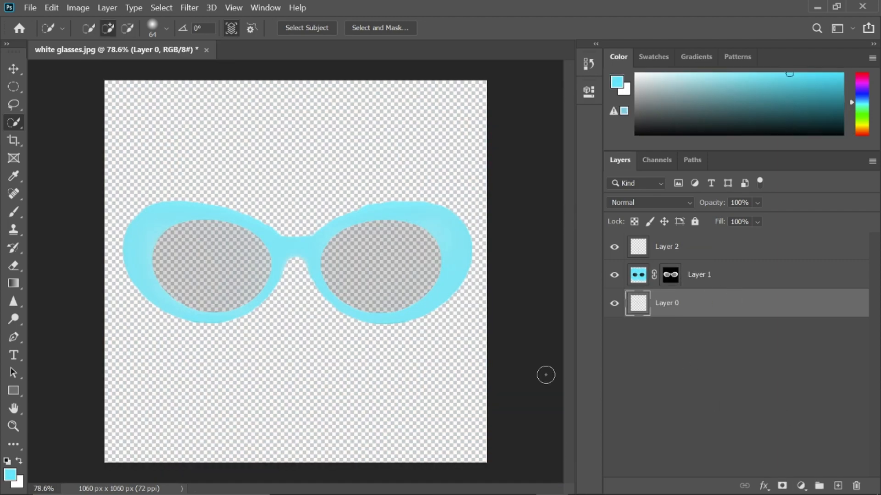
- Duplicate the masked cyan Layer 1, set the copy's opacity to 90%, and switch to the Crop tool
left_click(637, 279)
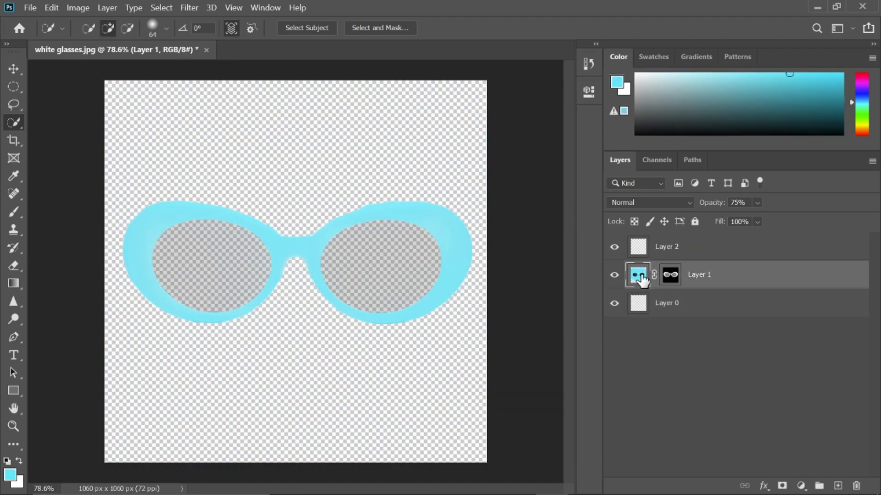
key("ctrl+j")
key("9")
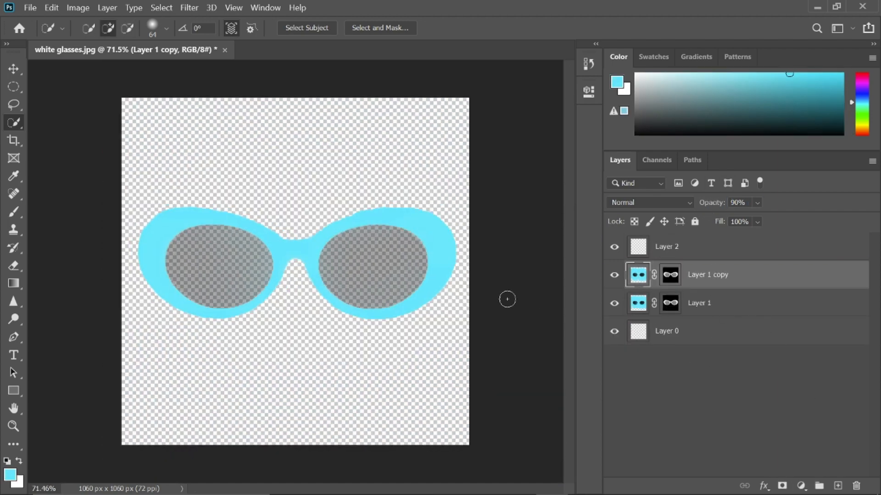
key("c")
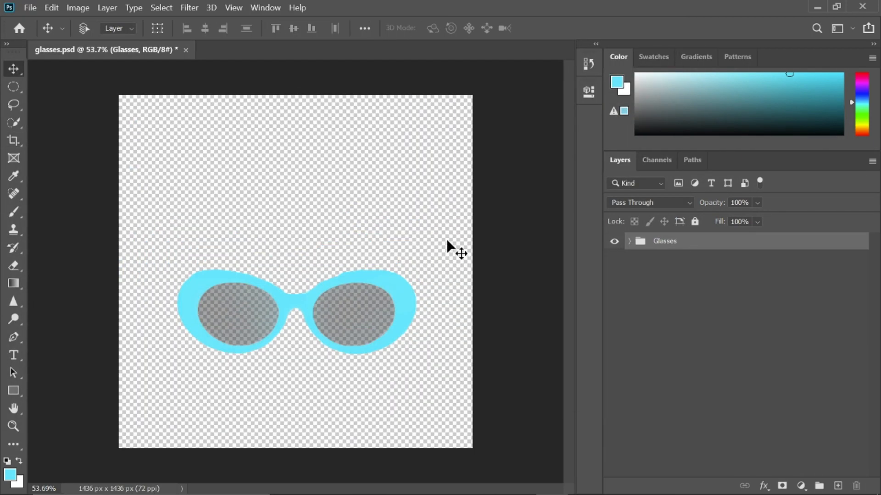
- Open blue-heart_1f499 and isolate the heart from its light blue background with a Color Range selection
key("ctrl+o")
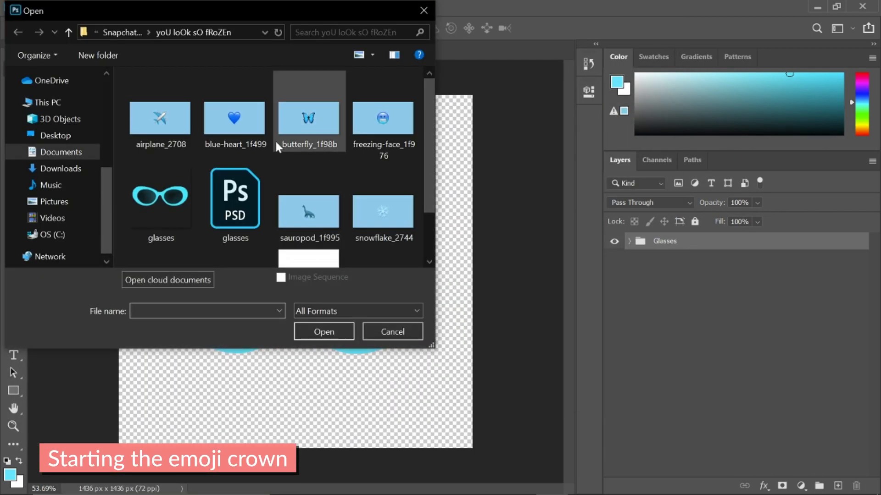
double_click(239, 144)
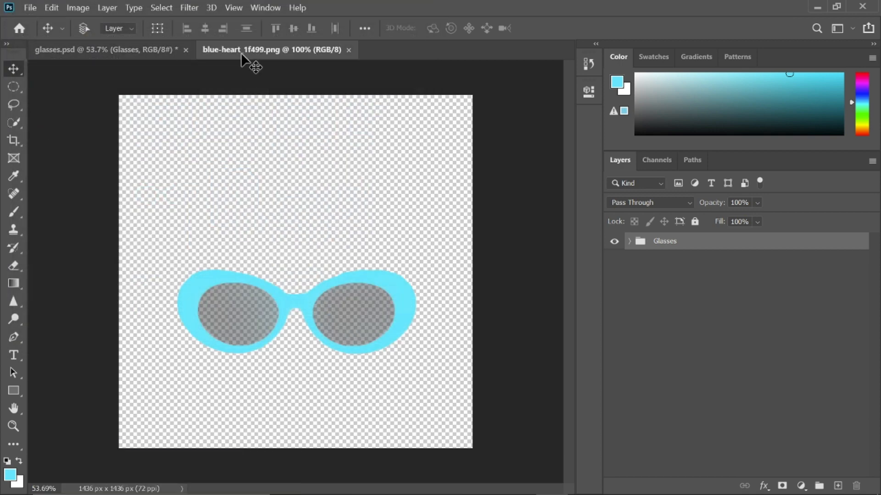
scroll(360, 265, "up", 4, "alt")
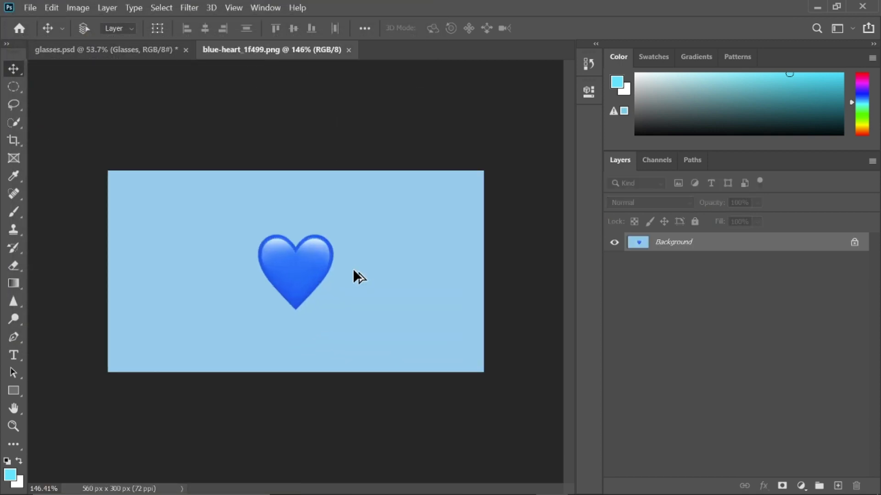
left_click(161, 8)
left_click(179, 135)
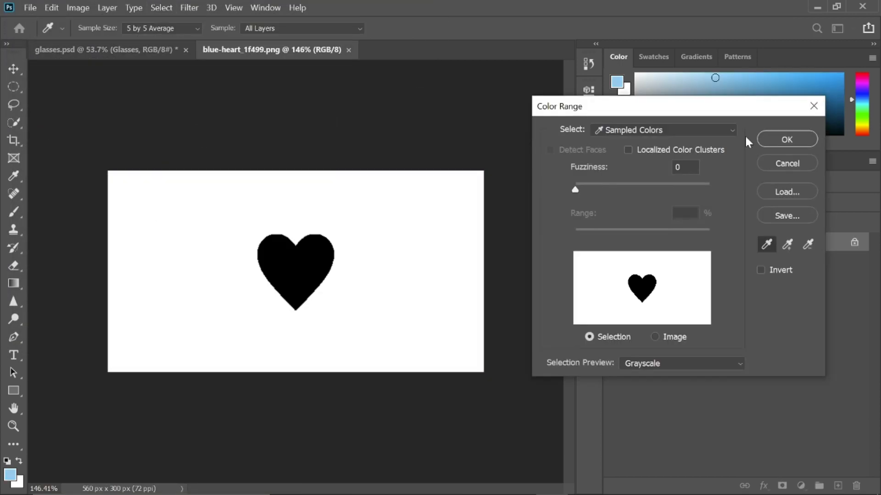
left_click(786, 140)
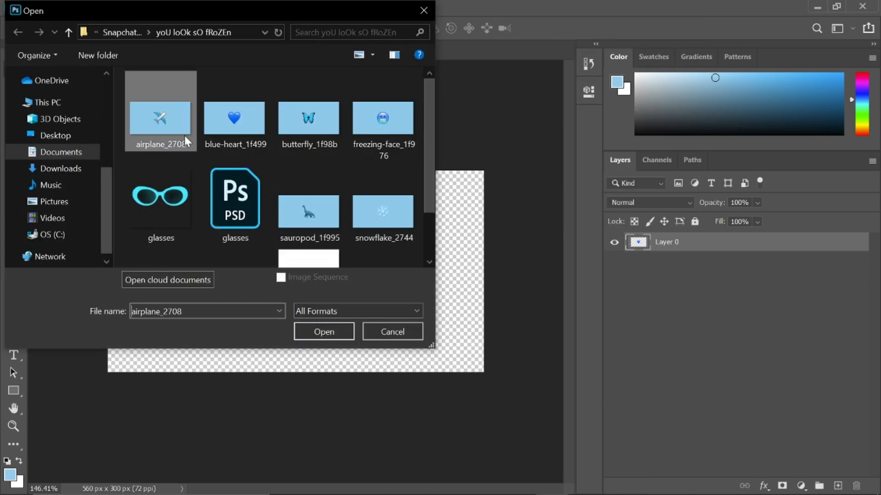
- Open airplane_2708 and butterfly_1f98b and remove their light blue backgrounds with Color Range selections
double_click(161, 94)
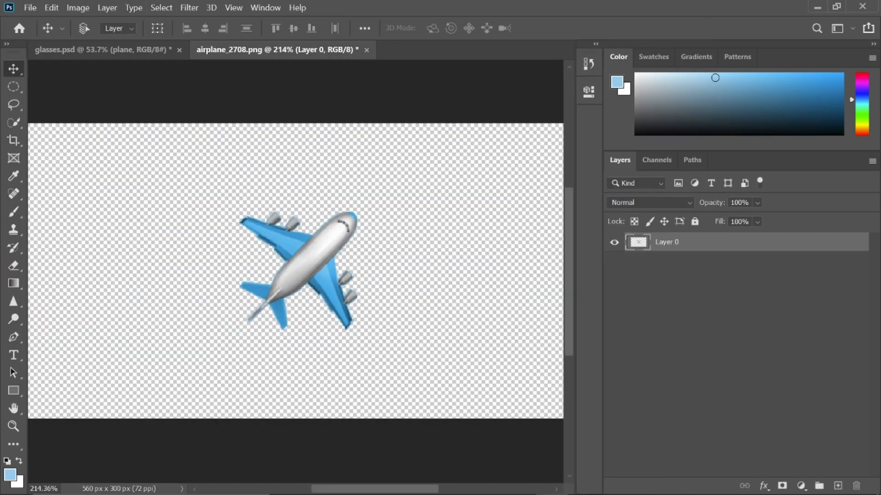
key("ctrl+o")
double_click(318, 122)
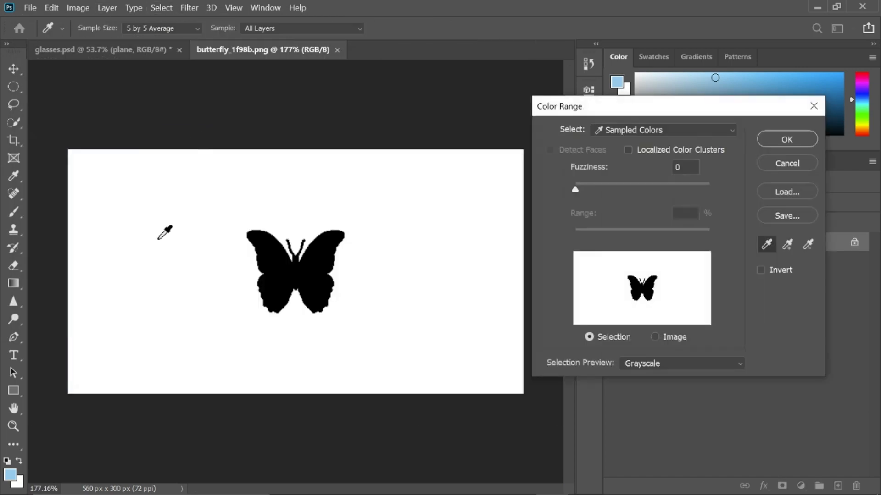
left_click(784, 138)
left_click(853, 242)
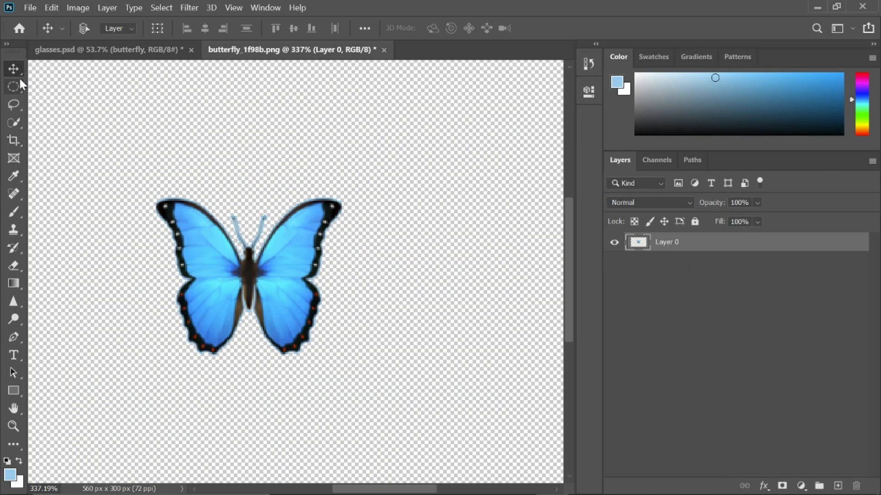
- Add the remaining emoji images to glasses.psd and convert the whale's Layer 3 to a smart object
key("ctrl+o")
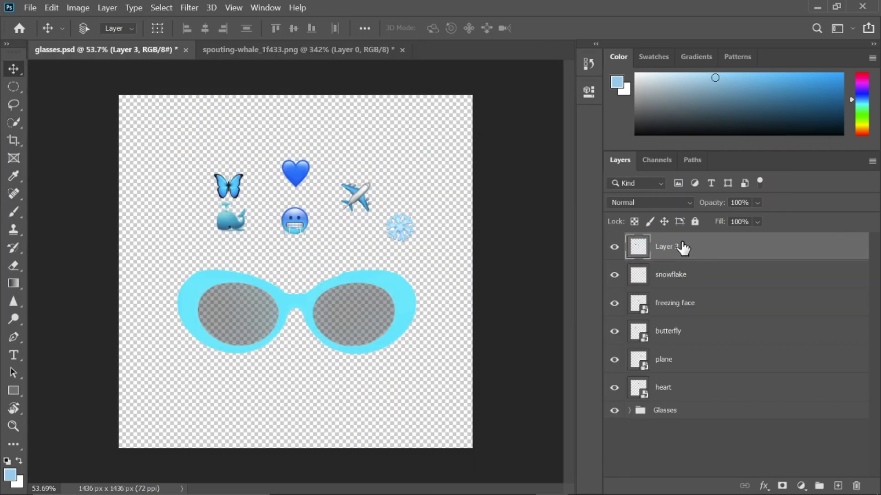
right_click(683, 248)
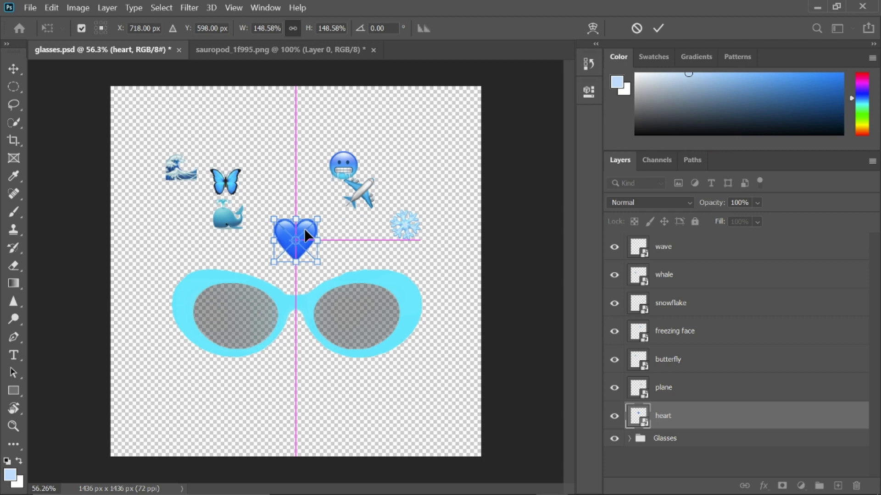
- Enlarge the heart above the glasses' bridge, rotate the plane, and reposition the butterfly to shape the emoji crown
left_click_drag(307, 232, 321, 260)
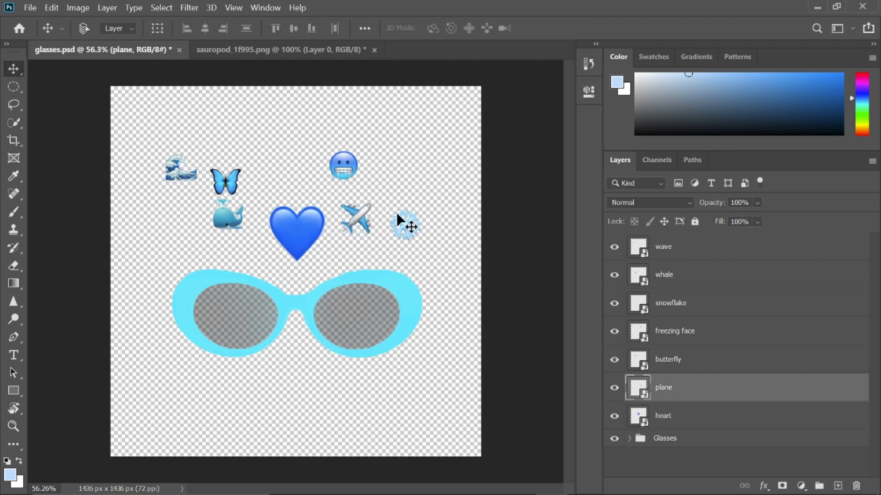
key("ctrl+t")
left_click_drag(382, 170, 303, 199)
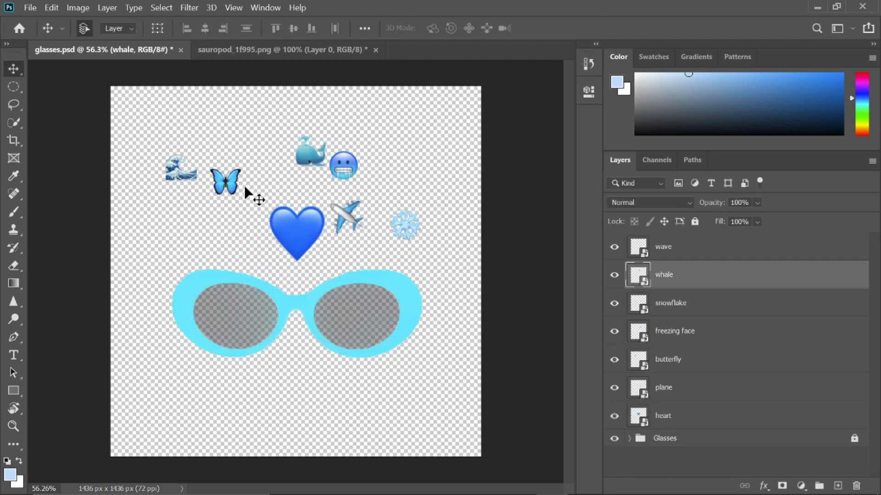
left_click_drag(245, 188, 253, 202)
left_click_drag(253, 202, 257, 236)
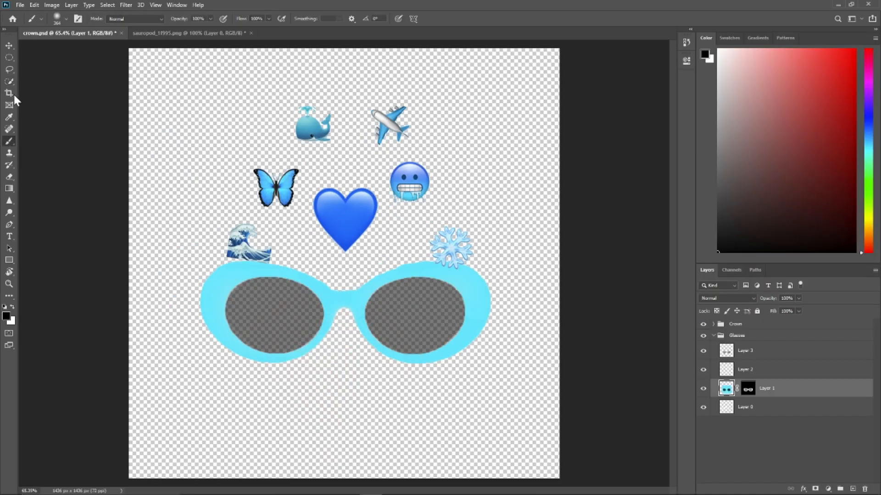
- Repaint the glasses frame on Layer 1 in light blue matching the emojis, deselect, and duplicate the layer
key("b")
left_click_drag(351, 216, 394, 189, "alt")
mouse_move(256, 276)
left_mouse_down()
mouse_move(275, 390)
mouse_move(459, 298)
left_mouse_up()
left_click(774, 55)
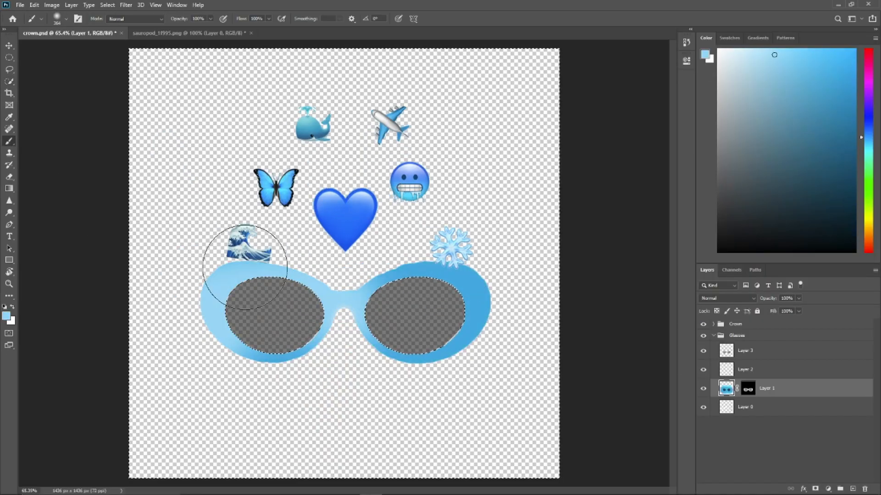
left_click_drag(330, 295, 490, 332)
scroll(280, 201, "up", 6, "alt")
left_click(295, 177, "alt")
scroll(295, 177, "down", 6, "alt")
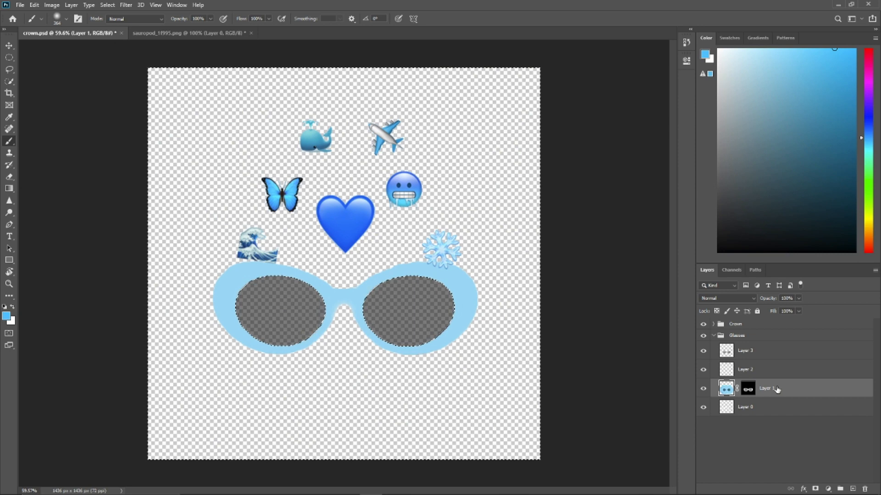
key("ctrl+d")
key("ctrl+j")
- Hide the Crown group, export the artwork as the PNG file glasses over the existing one, and start saving the crown on the computer
left_click(703, 324)
key("ctrl+shift+s")
left_click(329, 251)
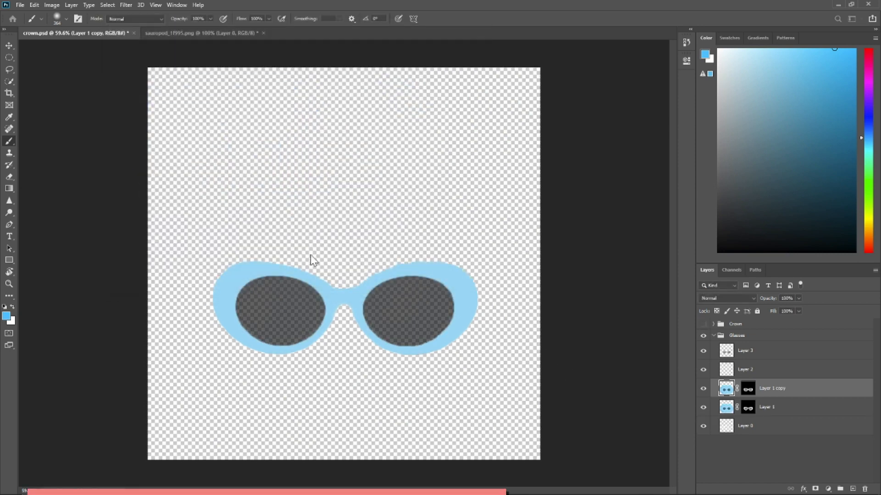
left_click(153, 185)
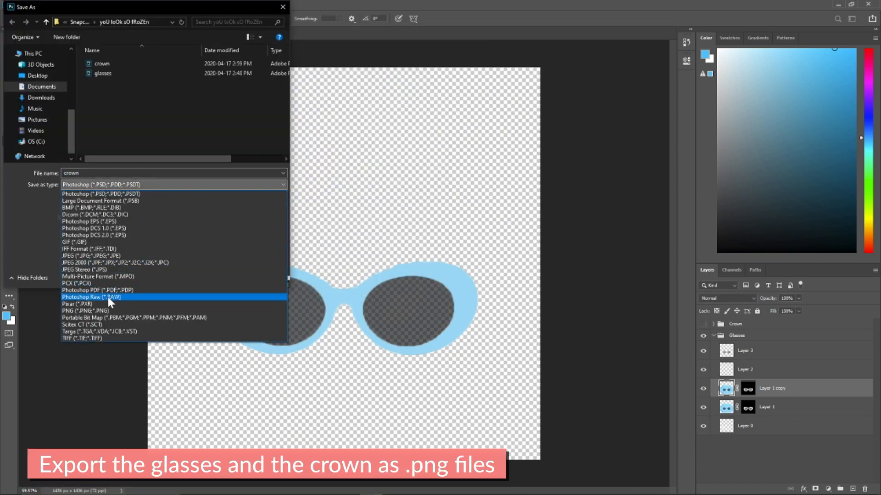
left_click(103, 311)
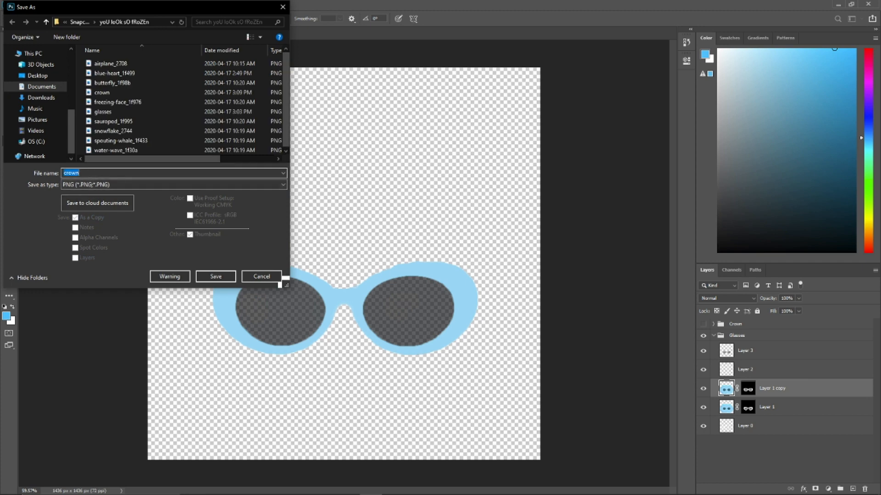
key("Down")
key("Return")
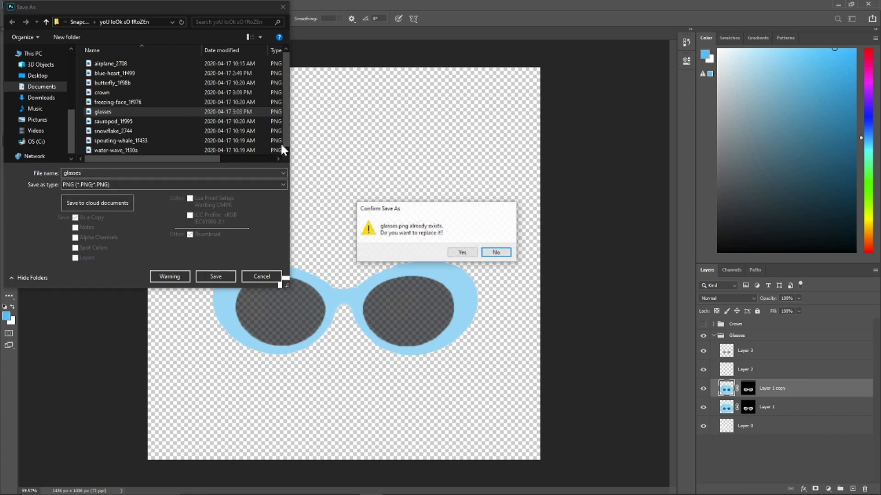
key("Return")
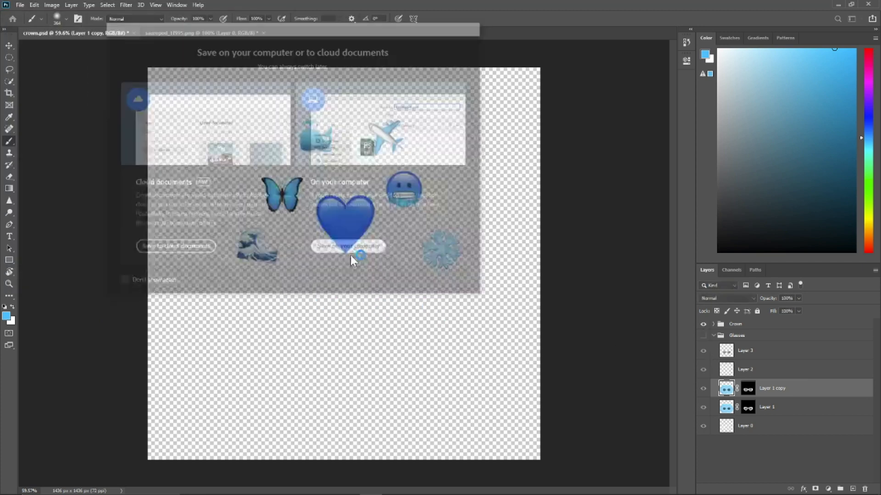
left_click(350, 247)
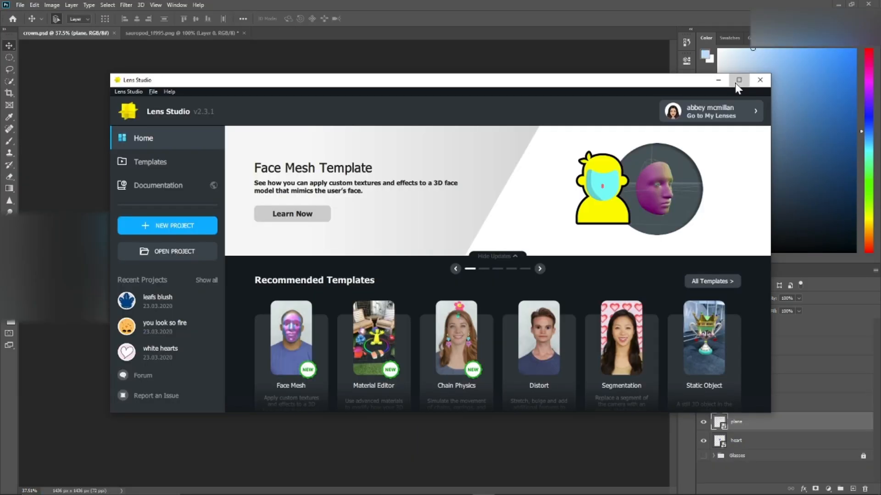
- Switch to Lens Studio and add a Face Image effect to the new project
left_click(738, 81)
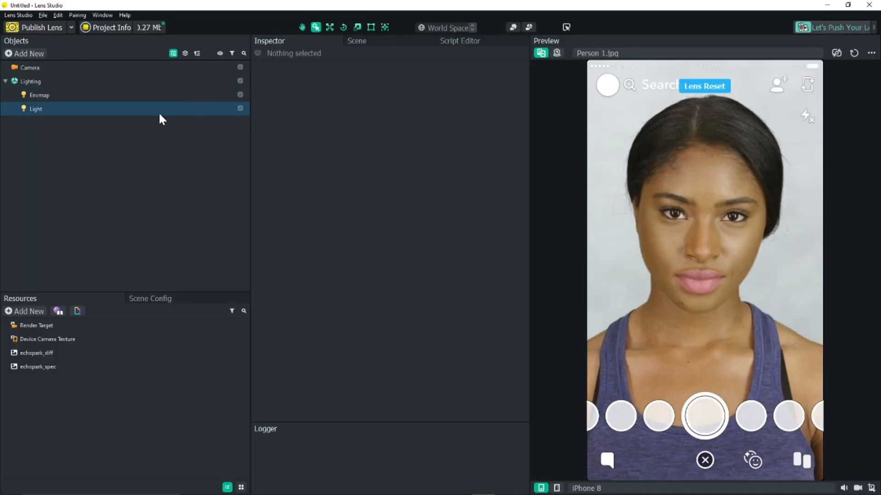
left_click(31, 53)
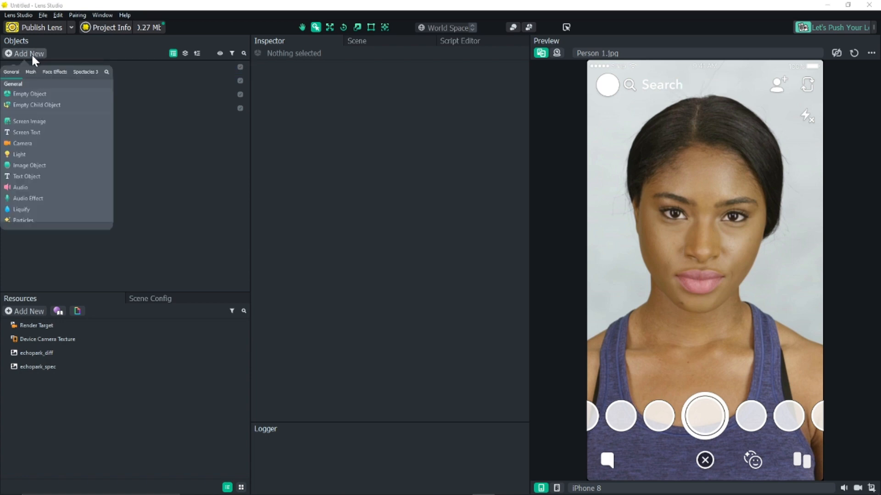
left_click(37, 123)
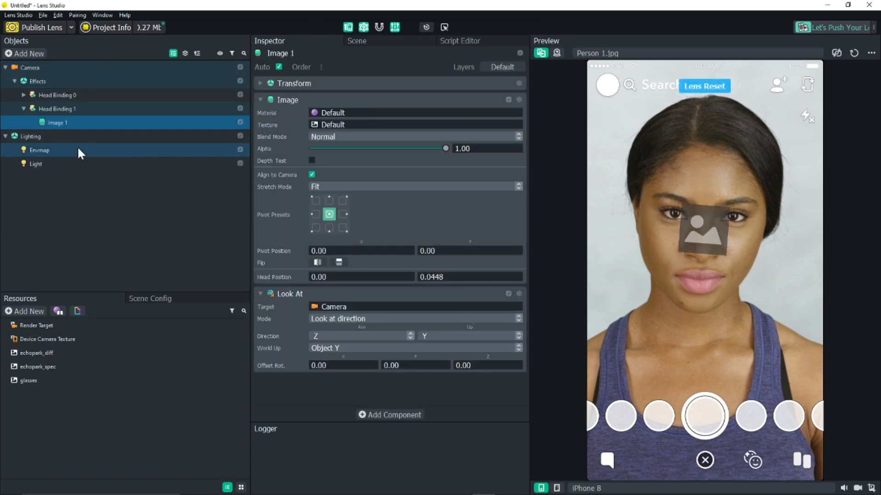
- Delete the Head Binding 0 object from the Effects group
left_click(72, 97)
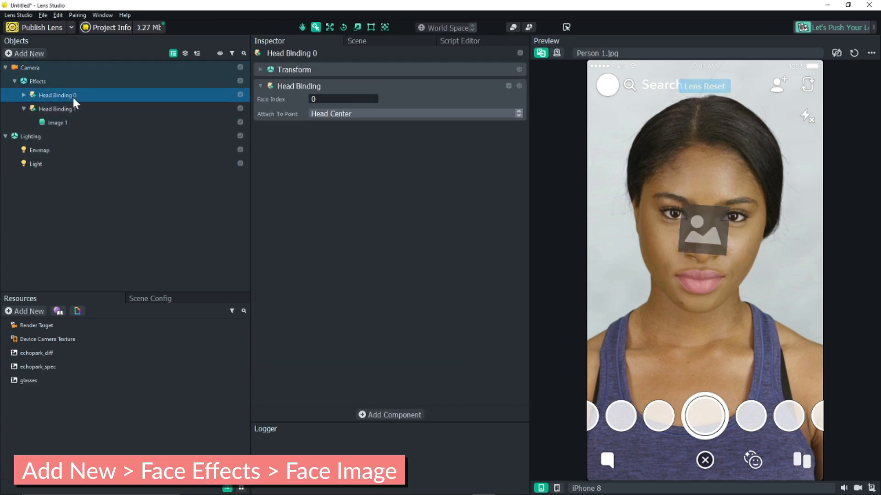
key("Delete")
left_click(72, 96)
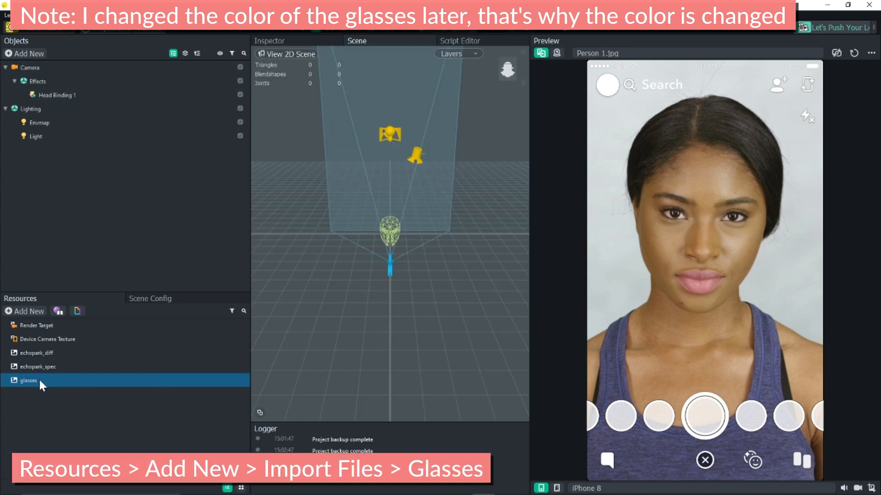
- Import the glasses PNG into the resources and assign glasses 2 as the texture of Image 2
left_click(36, 311)
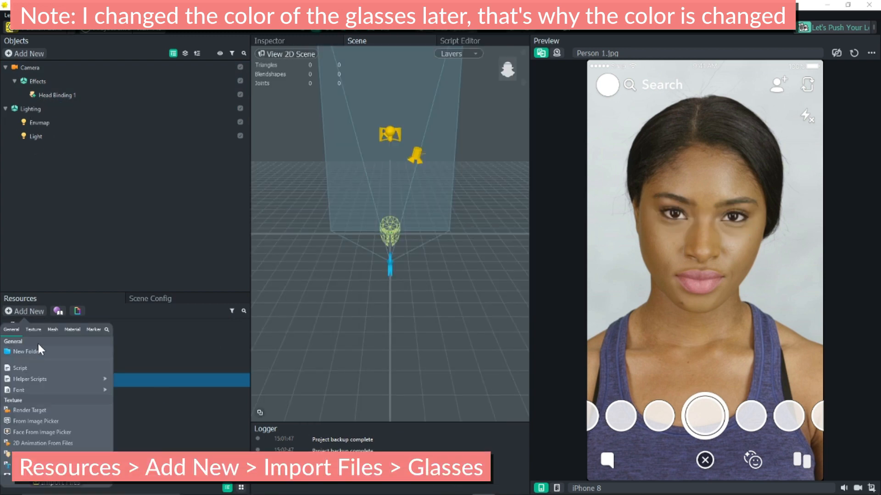
left_click(59, 484)
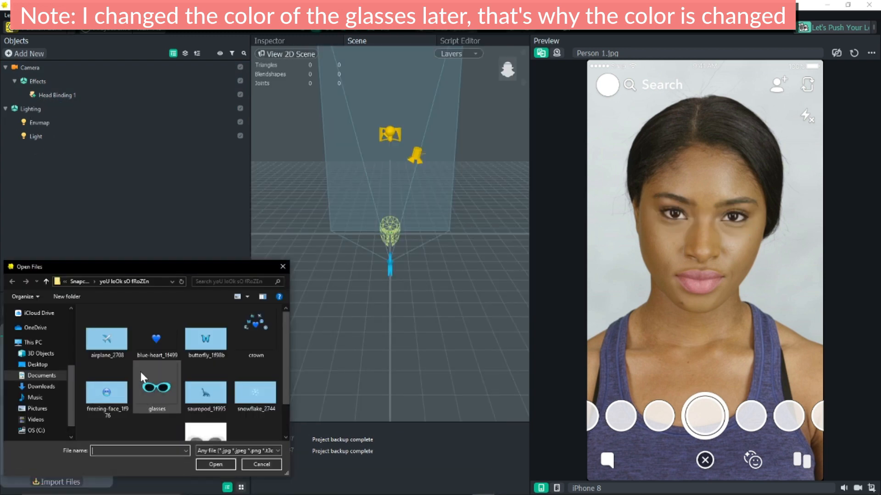
double_click(174, 397)
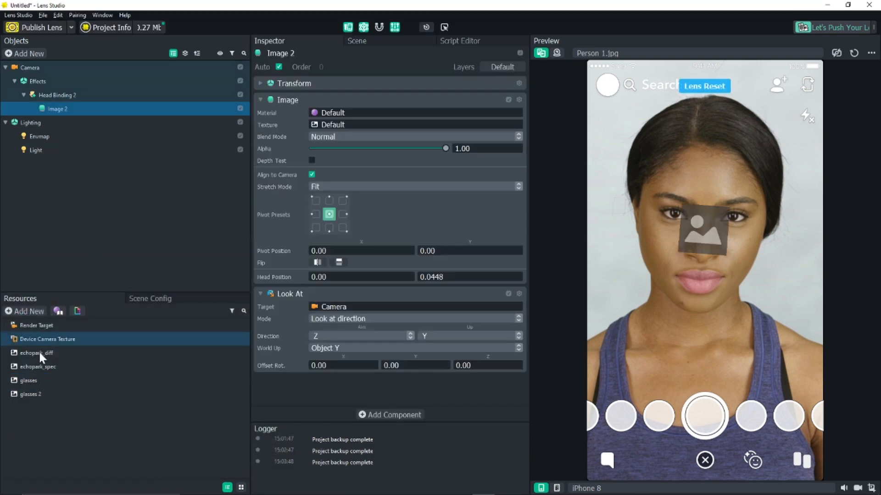
left_click(49, 394)
left_click_drag(49, 394, 379, 185)
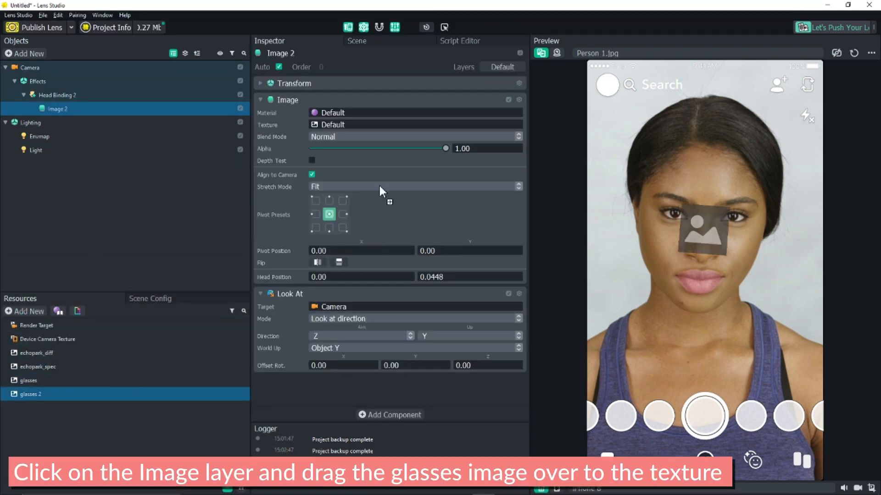
left_click_drag(338, 131, 338, 122)
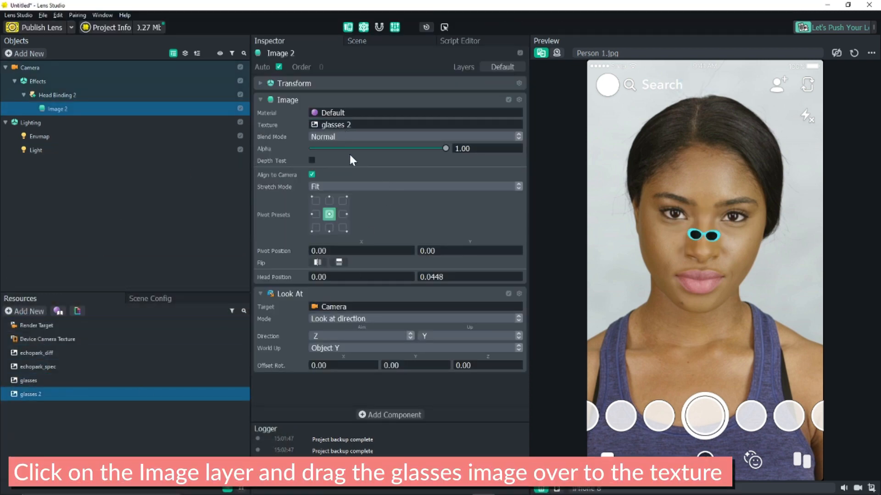
- Enlarge, move and rotate the glasses in the 2D scene so they sit level over the face's eyes
left_click(360, 41)
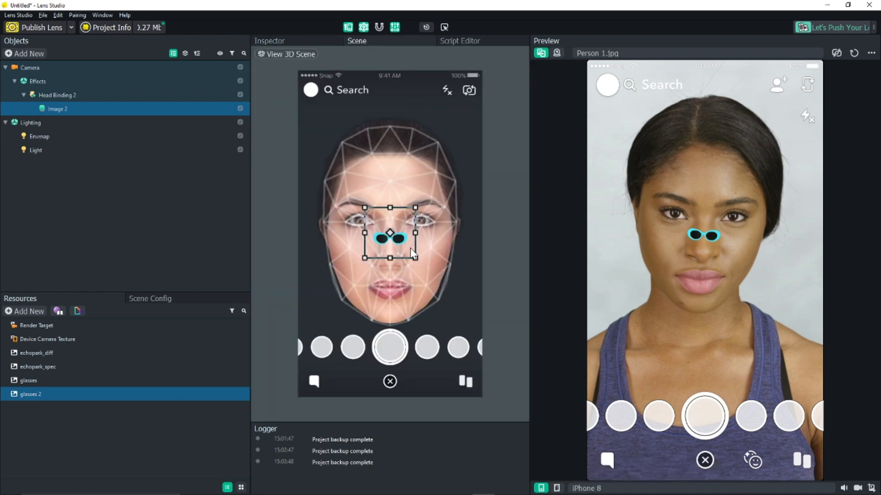
left_click_drag(429, 197, 479, 173)
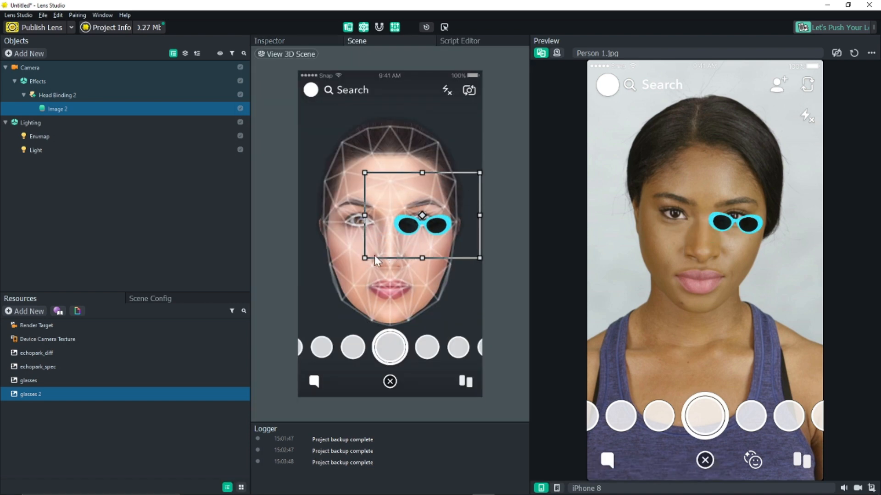
left_click_drag(364, 258, 277, 322)
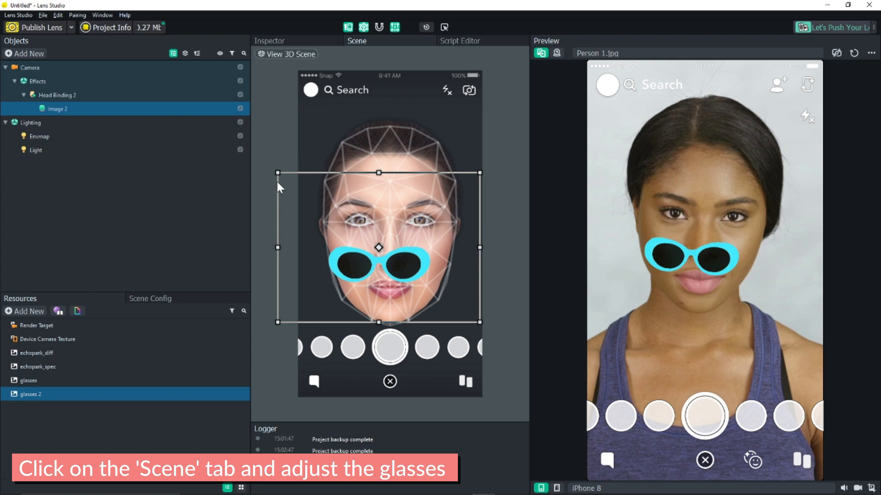
left_click_drag(274, 173, 262, 158)
left_click_drag(414, 267, 432, 241)
left_click_drag(489, 280, 525, 316)
left_click_drag(435, 244, 430, 227)
left_click_drag(520, 99, 468, 122)
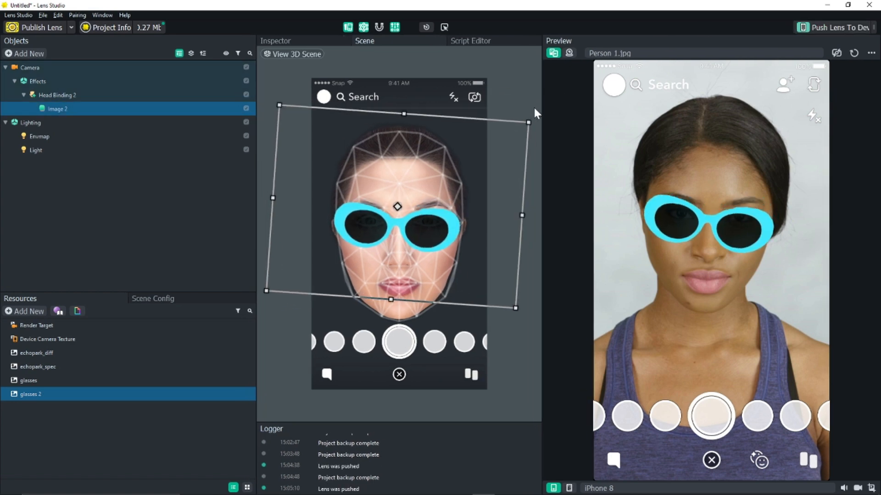
left_click(429, 215)
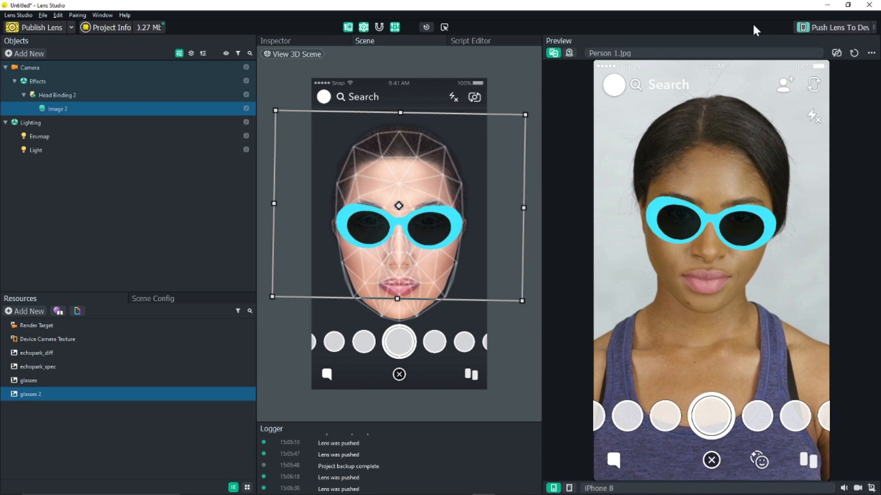
- Add another Face Image effect and import the crown PNG into the resources
left_click(515, 361)
left_click(27, 55)
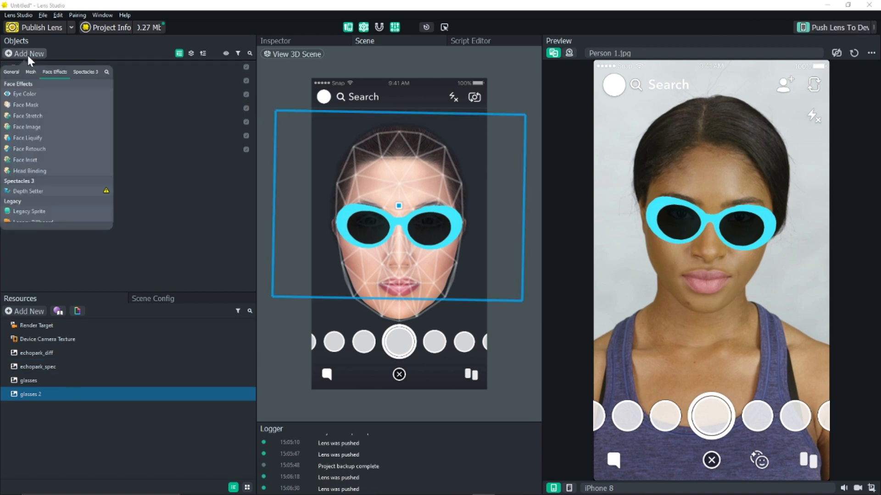
left_click(47, 131)
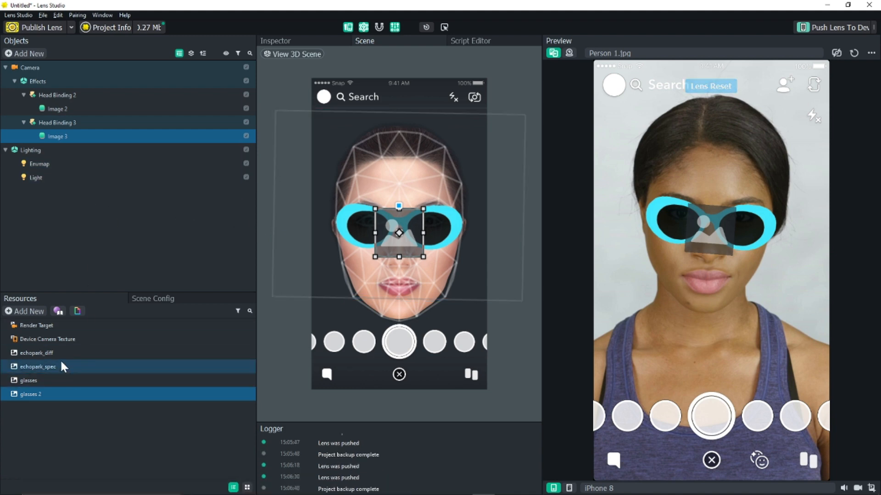
left_click(35, 314)
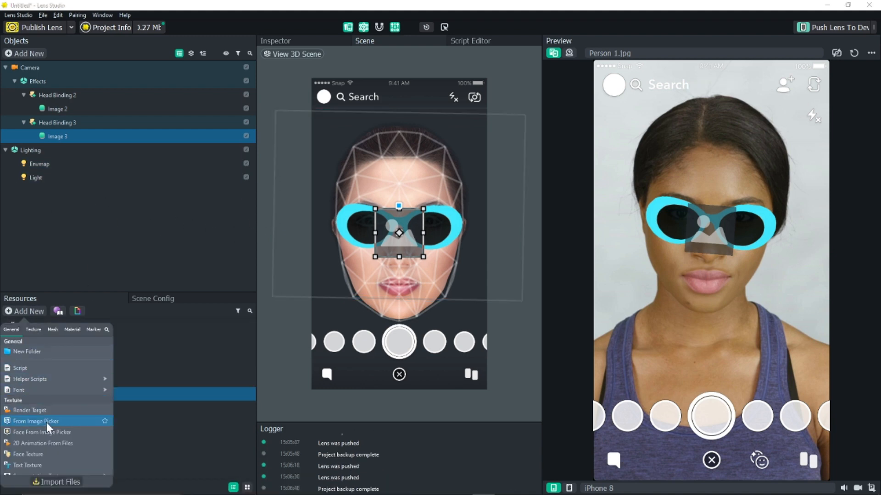
left_click(65, 485)
double_click(246, 340)
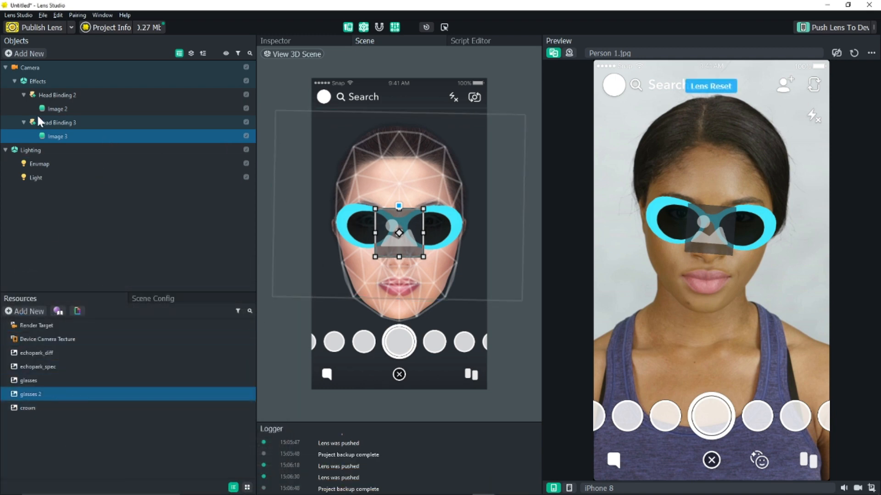
- Assign the imported crown as the texture of Image 3
left_click(276, 41)
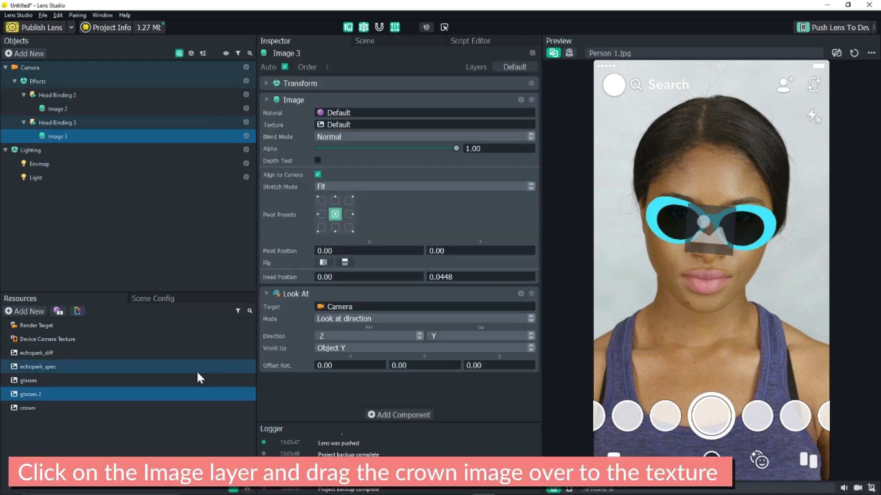
left_click(76, 408)
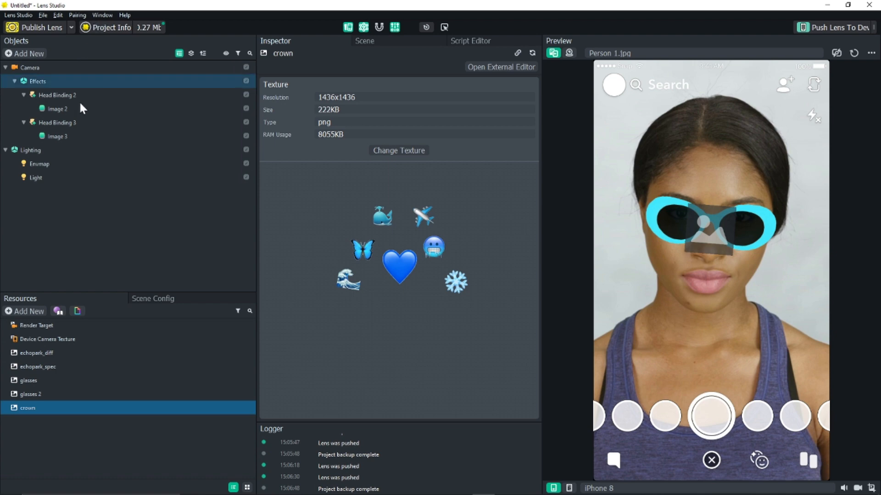
left_click(79, 134)
left_click_drag(41, 407, 218, 316)
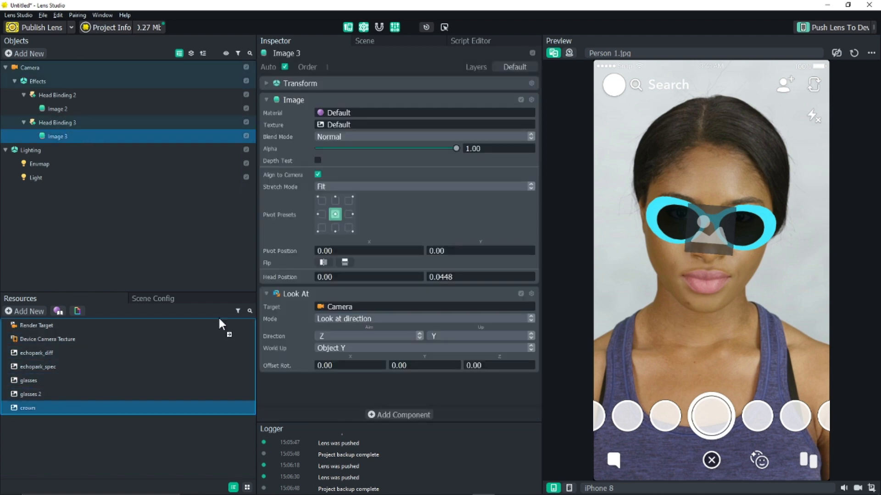
left_click_drag(357, 129, 356, 128)
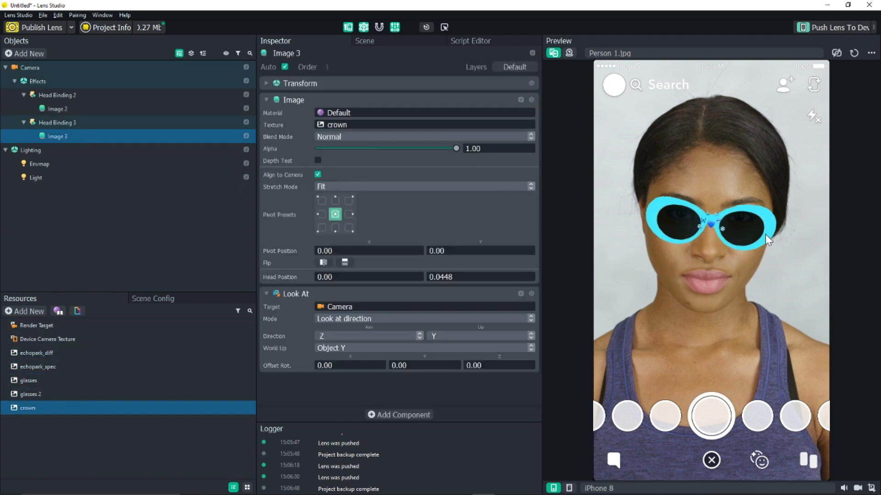
- Move the emoji crown up and enlarge it in the 2D scene so it arches over the head above the glasses
left_click(378, 38)
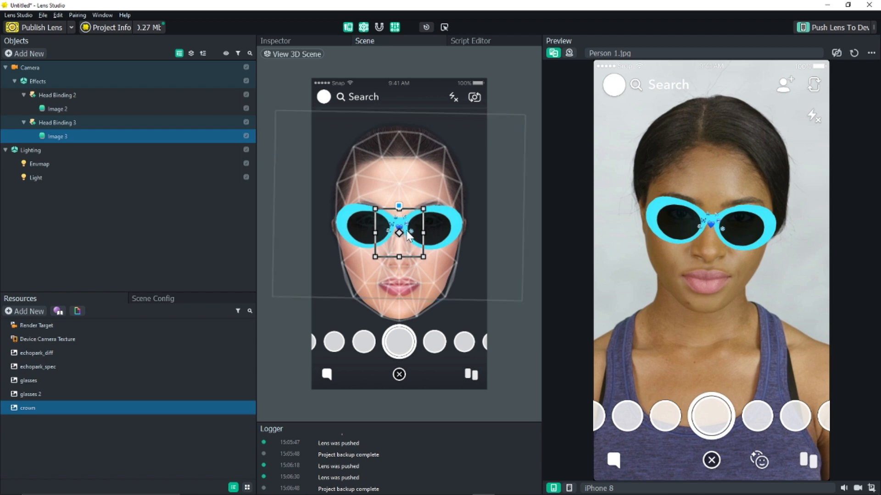
left_click_drag(402, 241, 357, 201)
left_click_drag(382, 166, 463, 125)
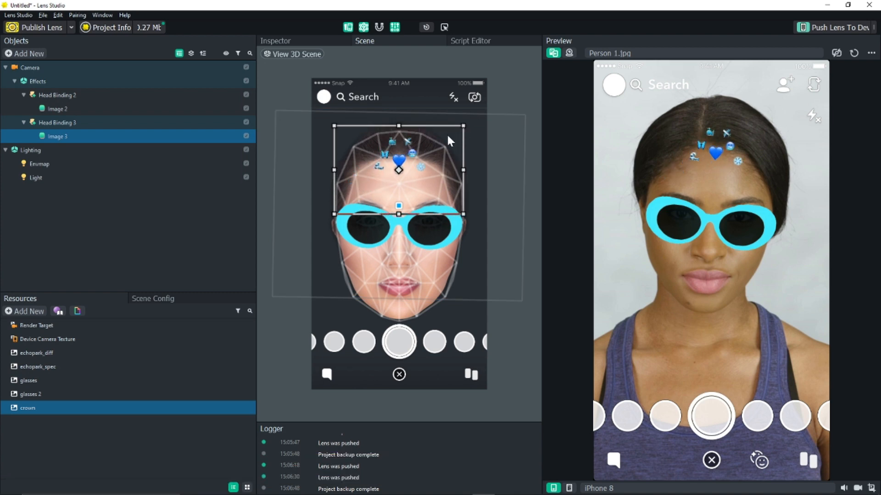
left_click_drag(416, 158, 388, 212)
left_click_drag(435, 177, 535, 112)
scroll(475, 162, "down", 3)
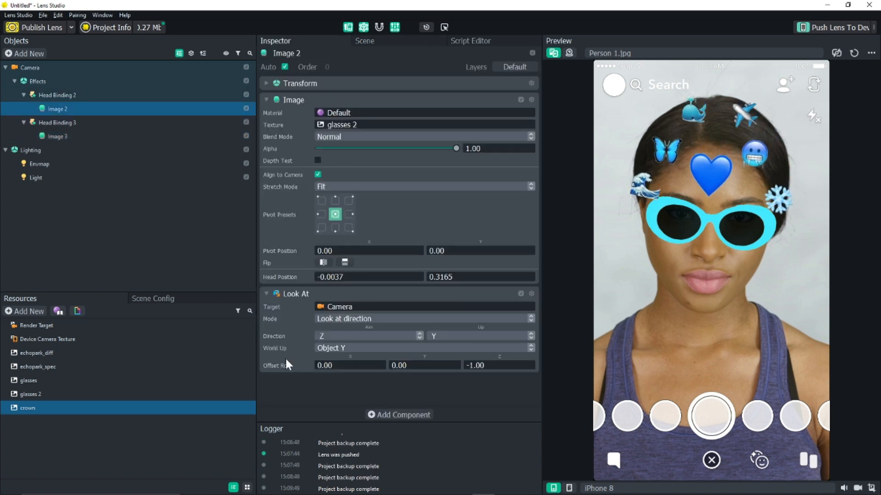
- Import the recoloured glasses PNG into the resources
left_click(28, 311)
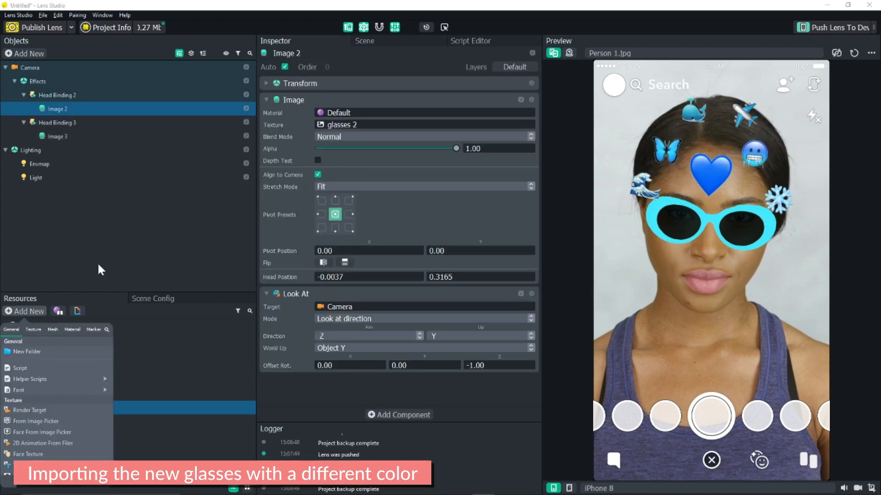
left_click(59, 488)
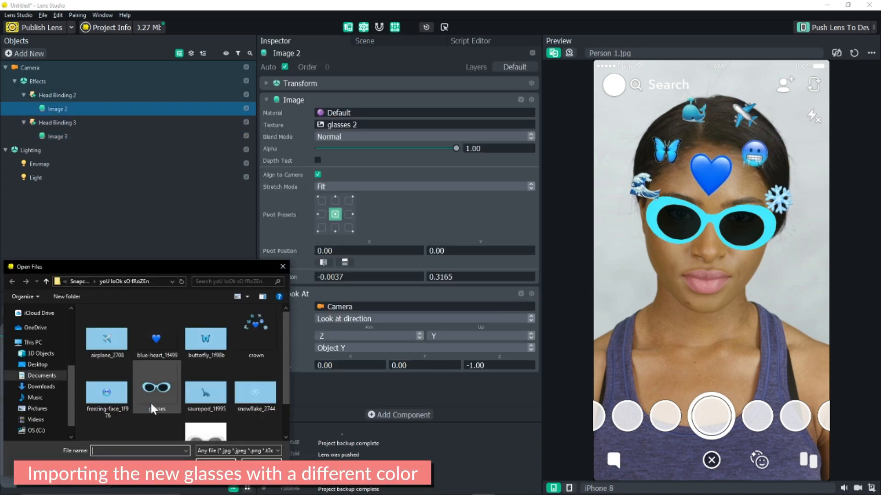
double_click(160, 404)
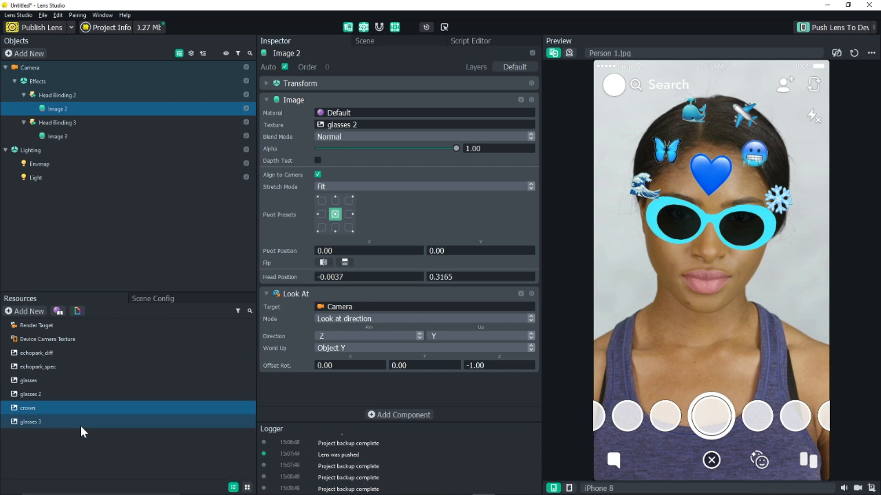
- Assign glasses 3 as the texture of Image 2 and push the lens to the paired device
left_click_drag(80, 425, 358, 119)
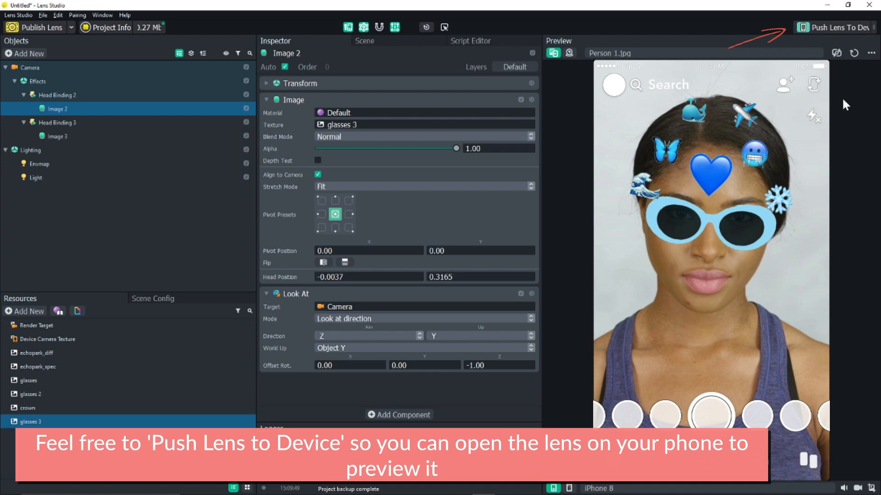
left_click(813, 23)
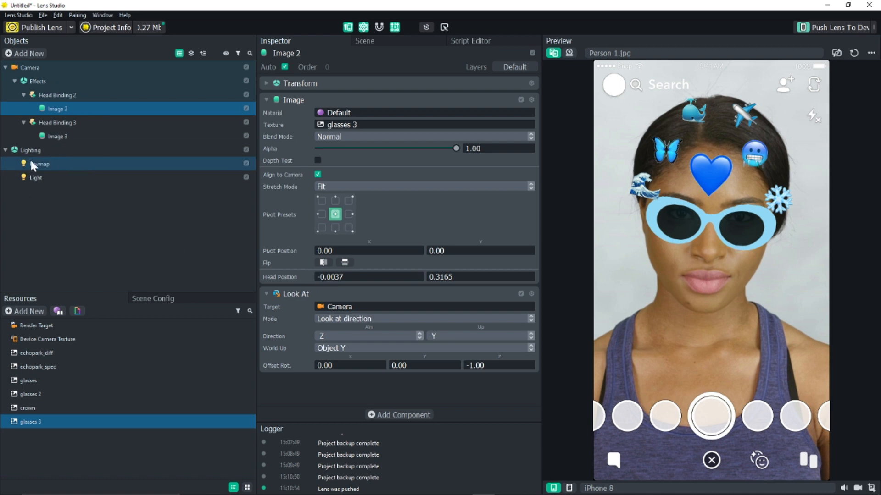
- Add a Radial Blur post effect to the scene objects
left_click(28, 53)
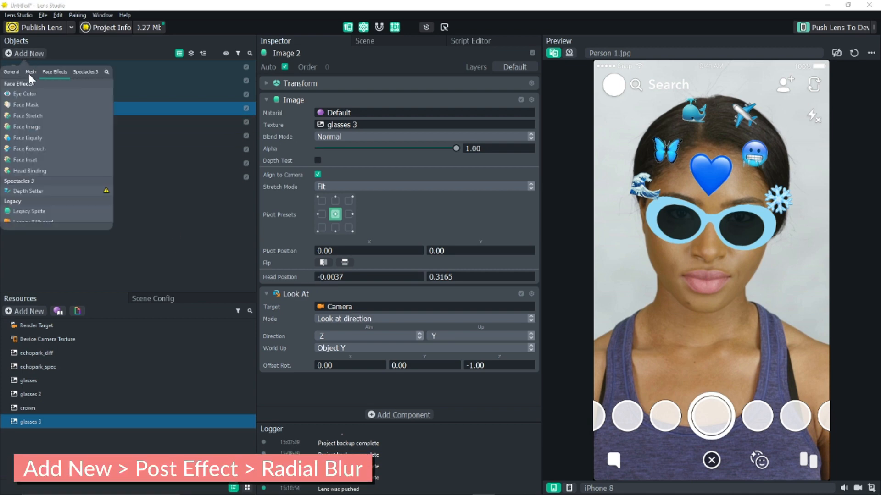
left_click(28, 72)
left_click(15, 72)
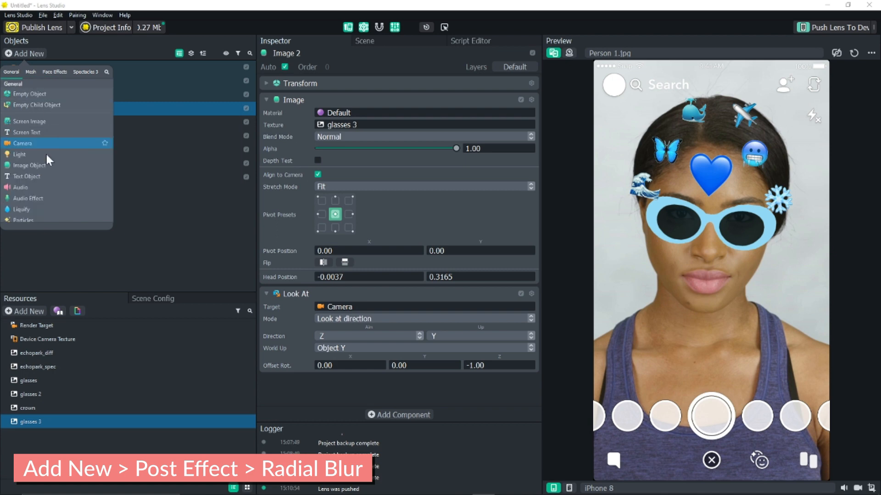
scroll(44, 186, "down", 3)
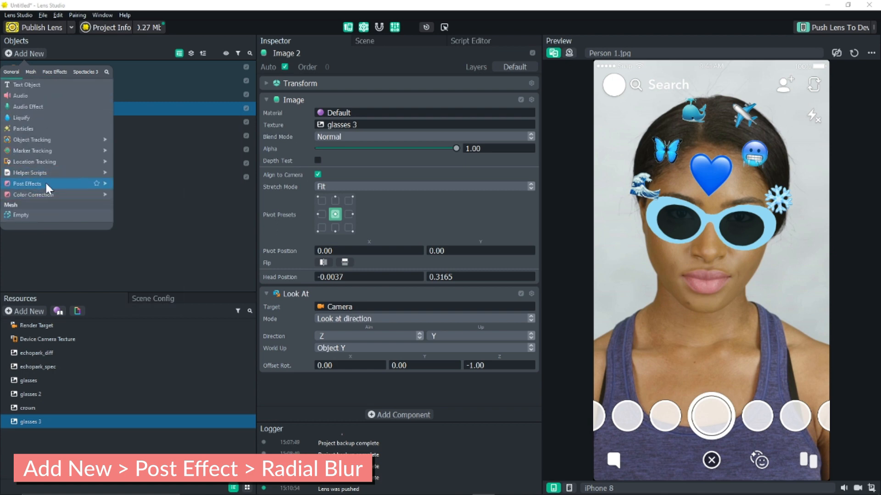
mouse_move(46, 183)
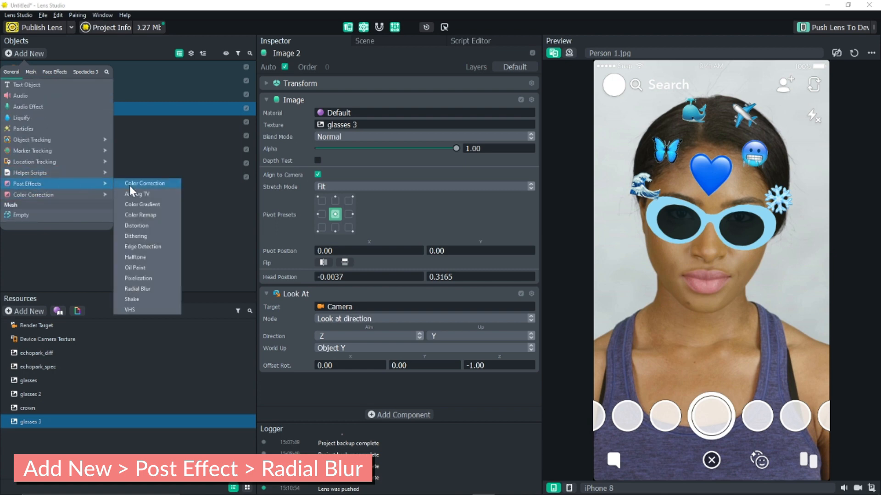
left_click(147, 288)
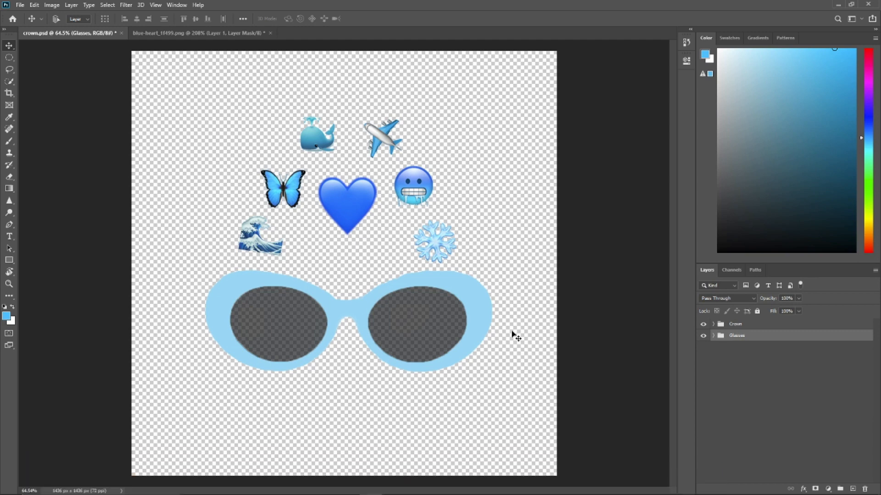
- In Photoshop, move the glasses up closer to the crown and add a Solid Color fill layer in a light blue sampled from the snowflake
left_click_drag(347, 312, 347, 275)
left_click(827, 489)
left_click(811, 339)
left_click(435, 241)
left_click(677, 121)
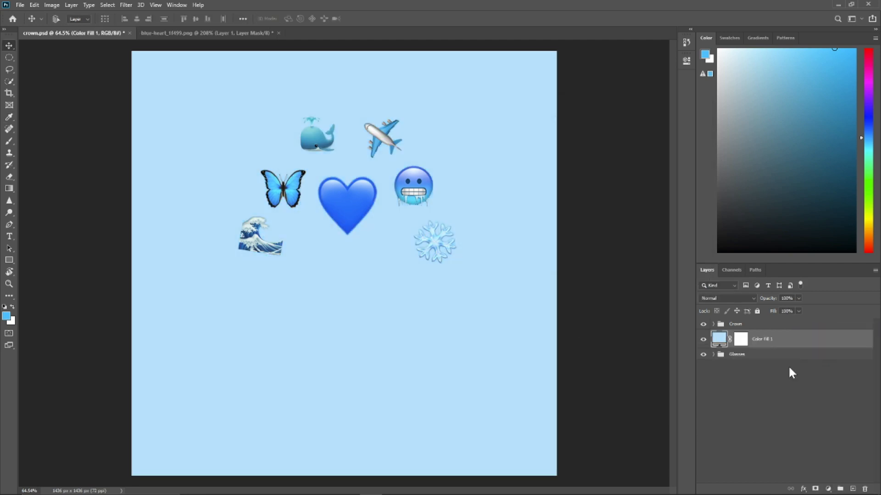
- Move the colour fill layer below the Glasses group and change its colour to the brighter blue 5ad1ff
left_click_drag(780, 340, 780, 362)
double_click(718, 350)
left_click(434, 241)
left_click(332, 185)
left_click(292, 186)
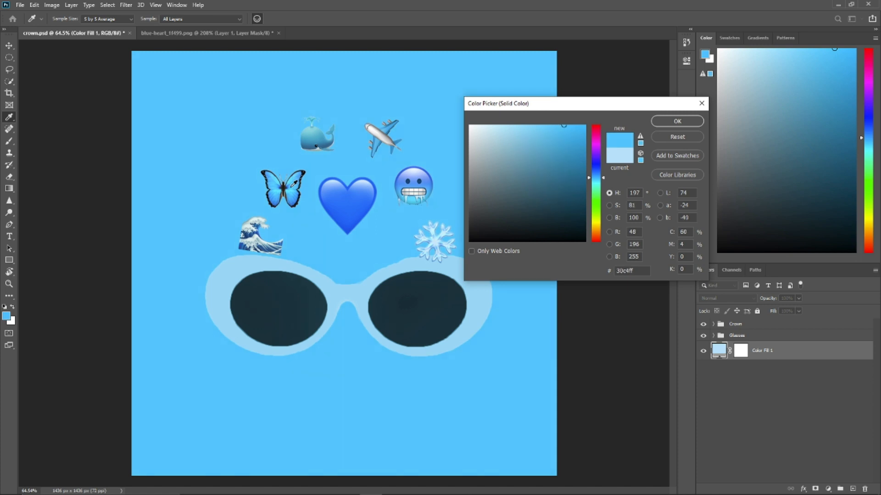
left_click(661, 121)
double_click(724, 352)
left_click(544, 128)
left_click(670, 127)
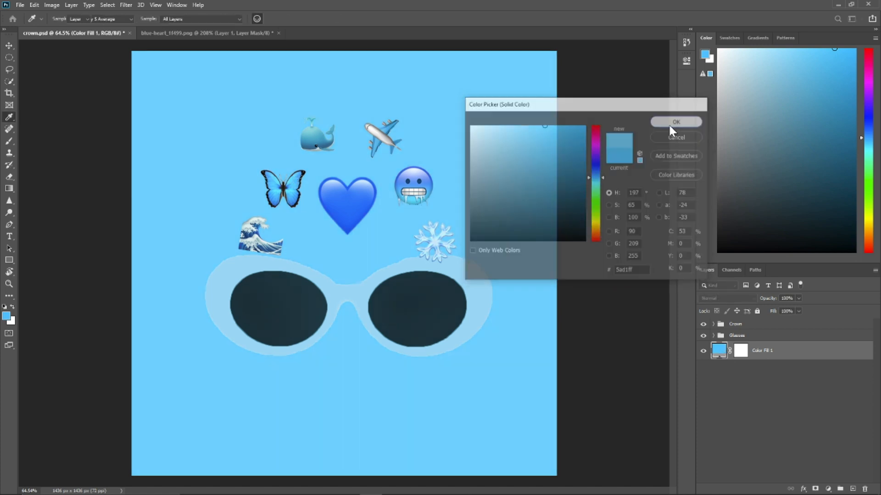
- Save the artwork with the blue background under the new file name thumbnail
scroll(495, 257, "up", 1, "alt")
scroll(495, 256, "down", 5, "alt")
key("ctrl+shift+s")
type("thumbnai")
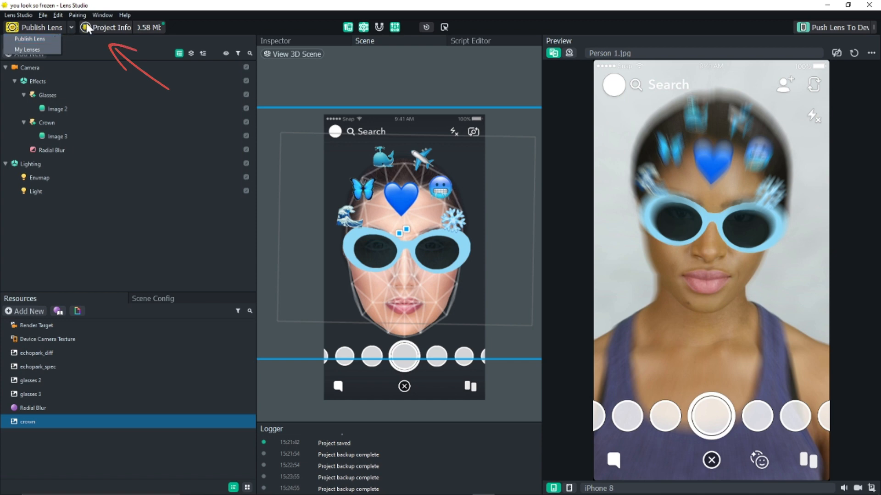
- In Lens Studio's project info, choose the thumbnail image as the lens icon, save the icon crop and apply it
left_click(90, 27)
left_click(312, 270)
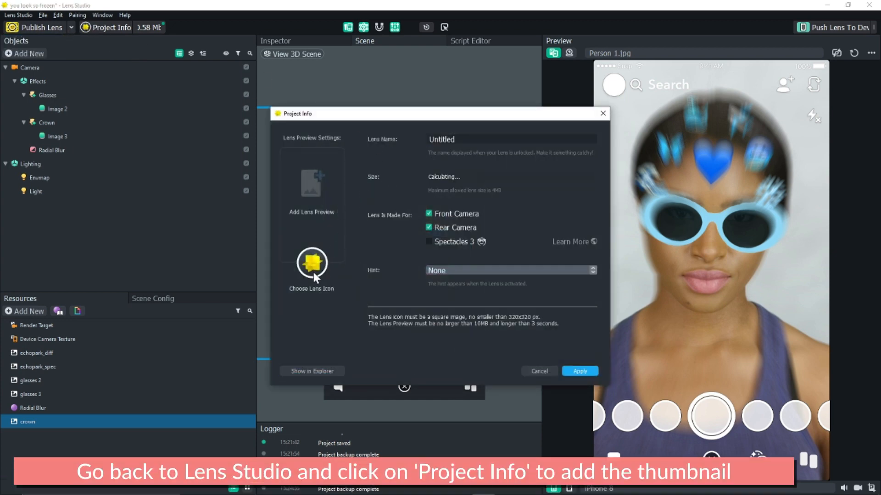
left_click(311, 292)
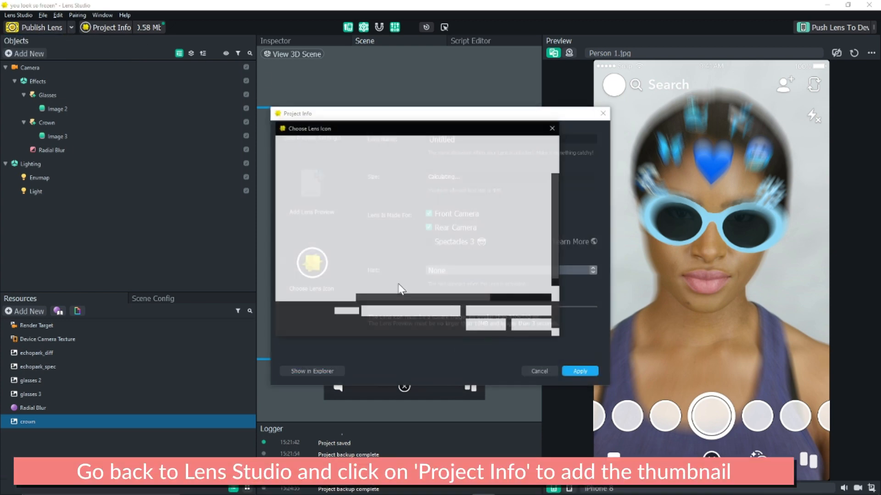
scroll(468, 261, "down", 1)
left_click(477, 225)
left_click(491, 329)
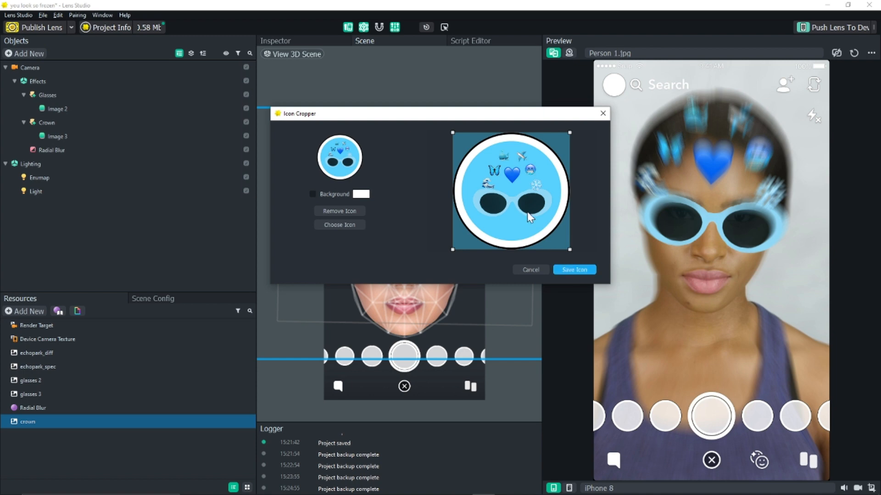
left_click(571, 271)
left_click(579, 371)
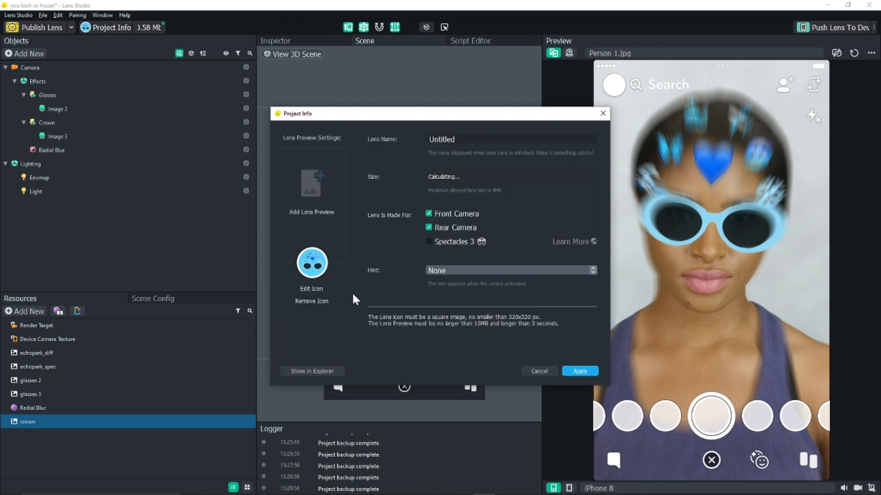
- Name the lens "yoU lOok sO frOzEn" in the project info and apply the change
left_click(459, 140)
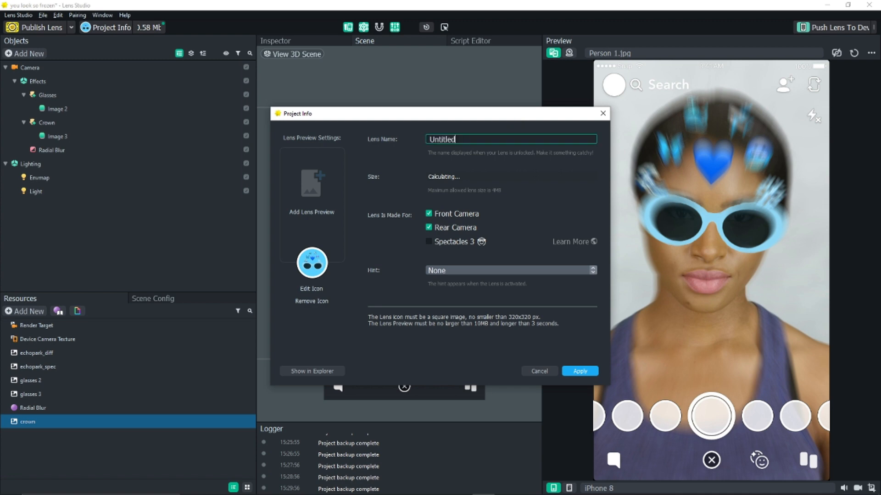
type("yoU lOok S")
left_click(580, 371)
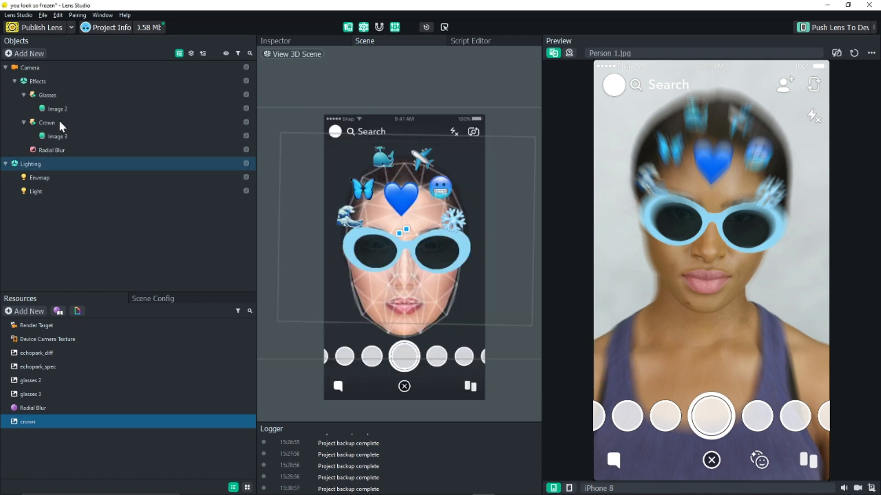
- Duplicate the Glasses head binding, set the duplicate's face index to 1 and compare it with the original's
left_click(77, 94)
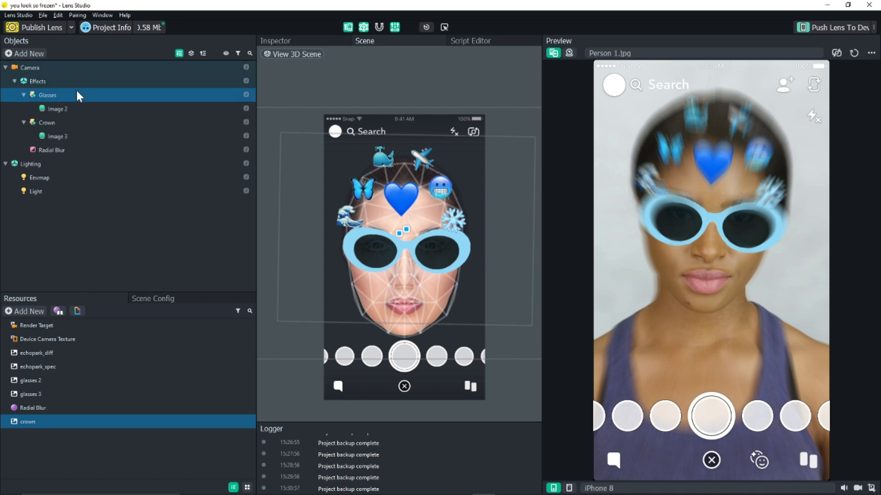
right_click(106, 95)
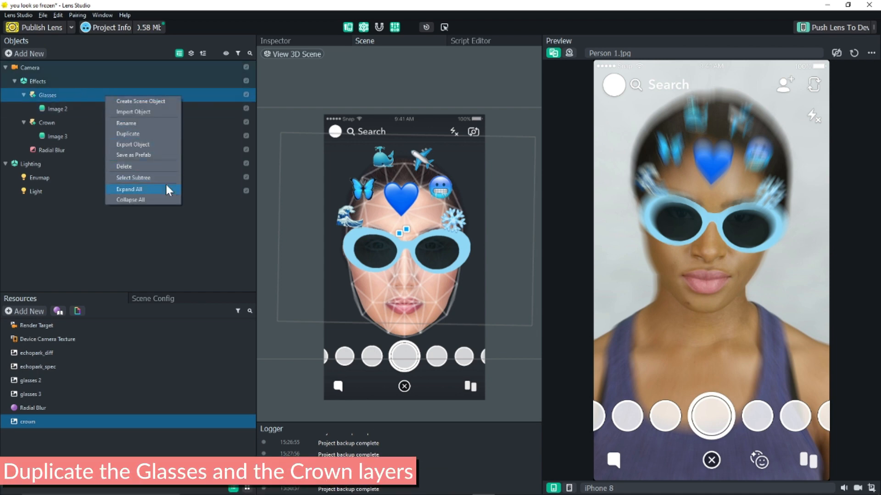
left_click(157, 132)
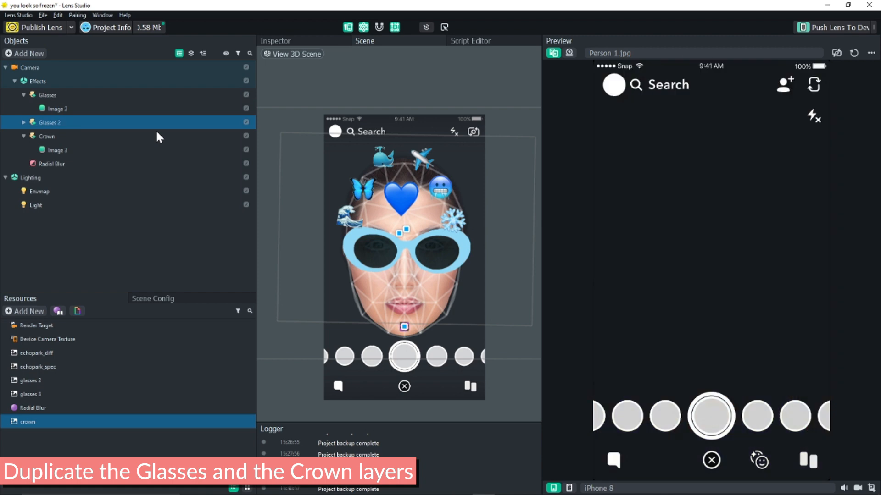
right_click(49, 121)
key("Escape")
left_click(24, 123)
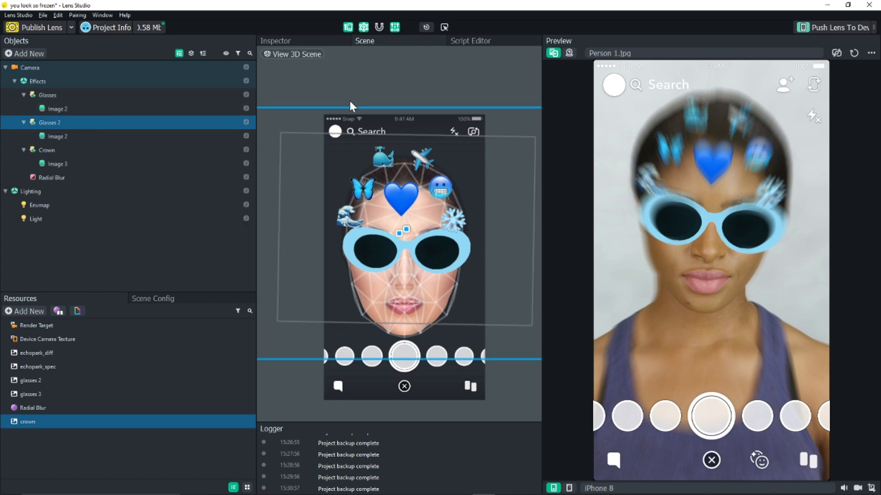
left_click(281, 43)
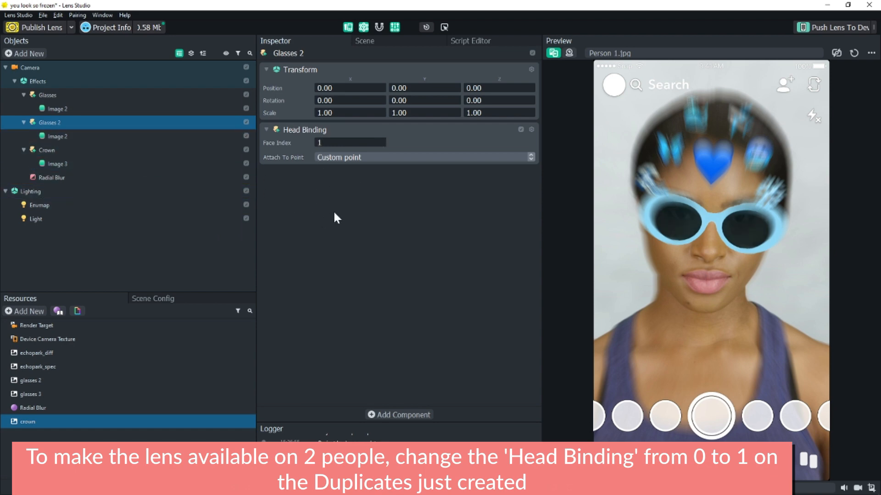
left_click(89, 150)
left_click(94, 103)
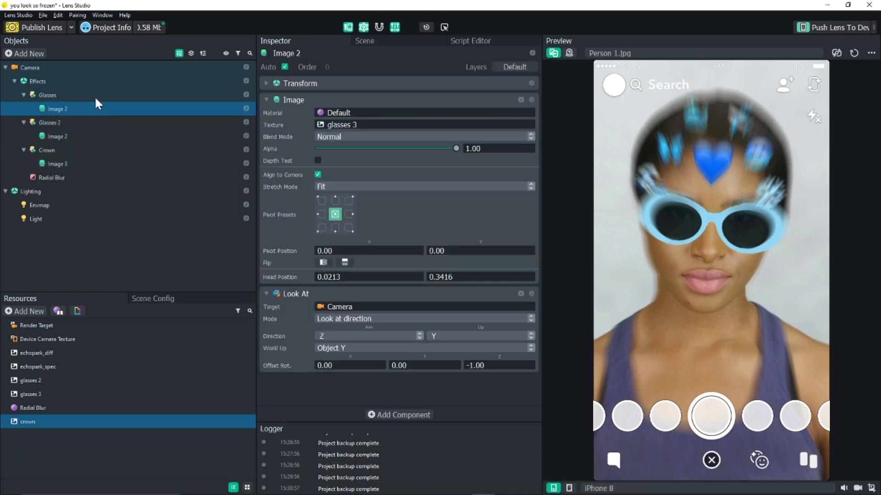
left_click(92, 94)
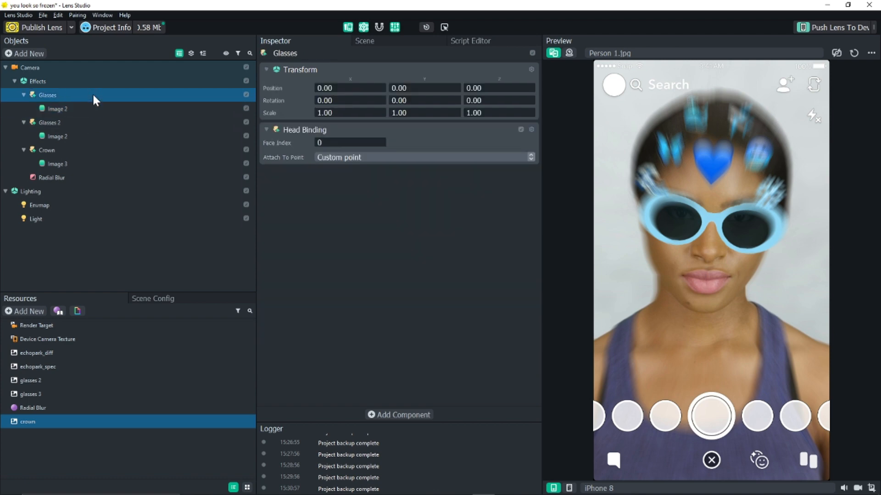
left_click(84, 123)
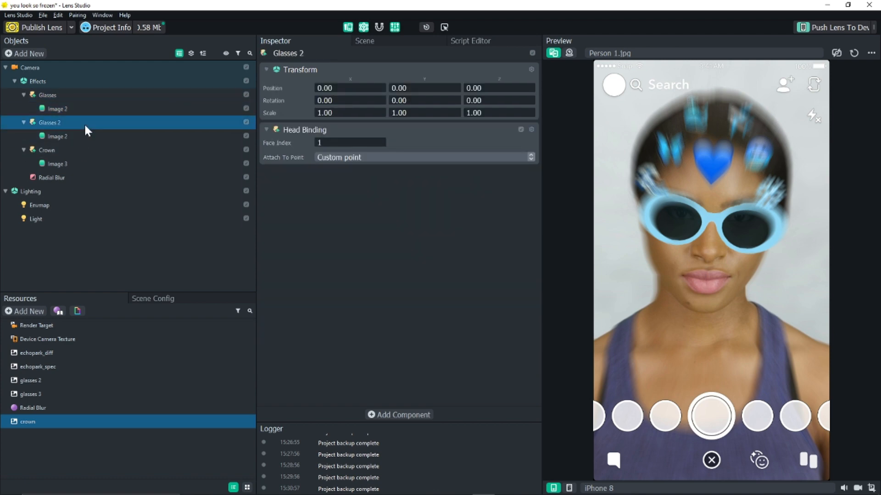
- Duplicate the Crown head binding and set the duplicate's face index to 1
left_click(76, 150)
right_click(78, 157)
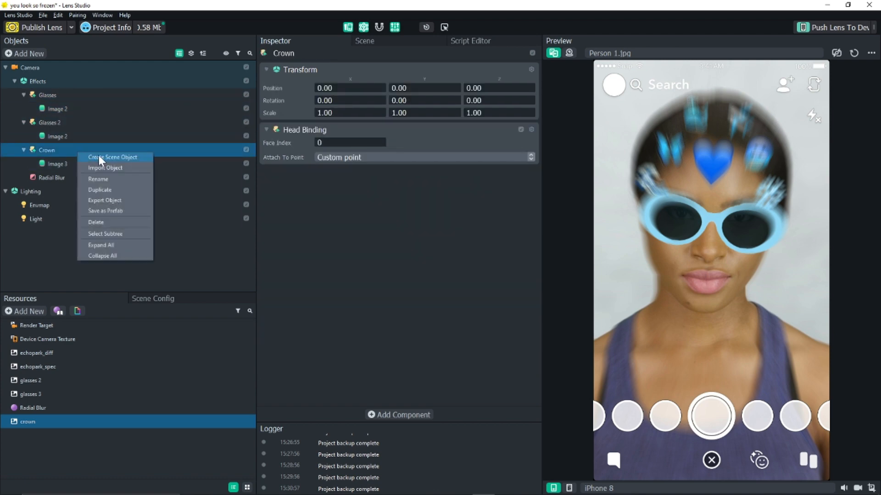
left_click(106, 189)
key("F2")
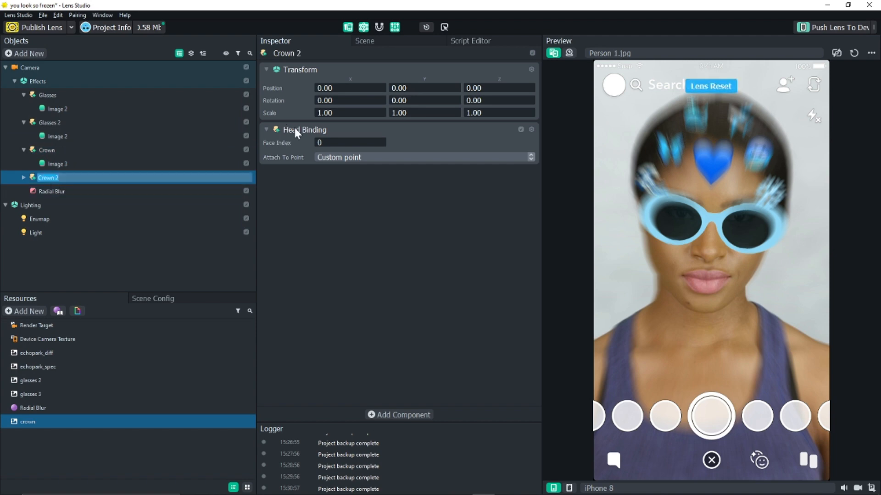
double_click(320, 143)
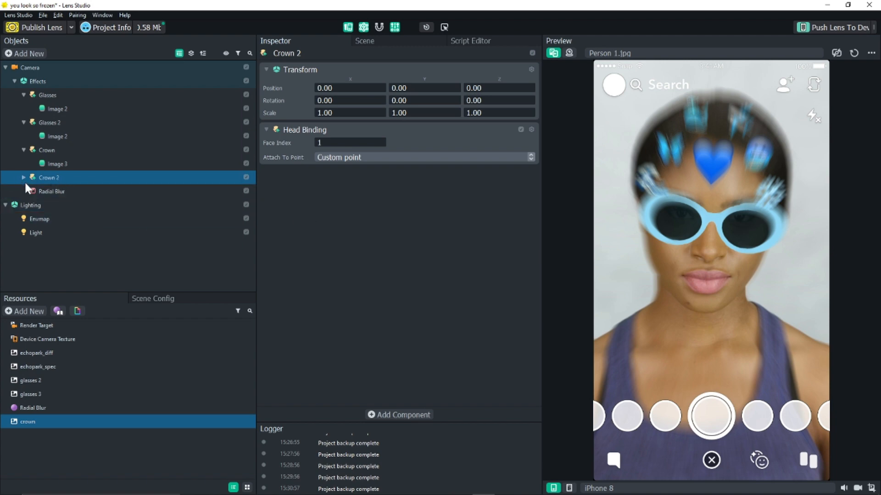
- Select the Radial Blur effect and save the lens project
left_click(85, 190)
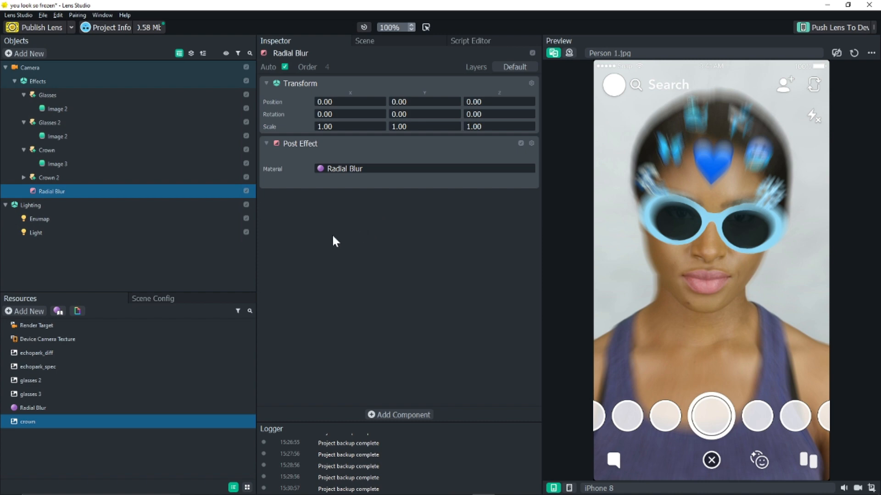
left_click(43, 15)
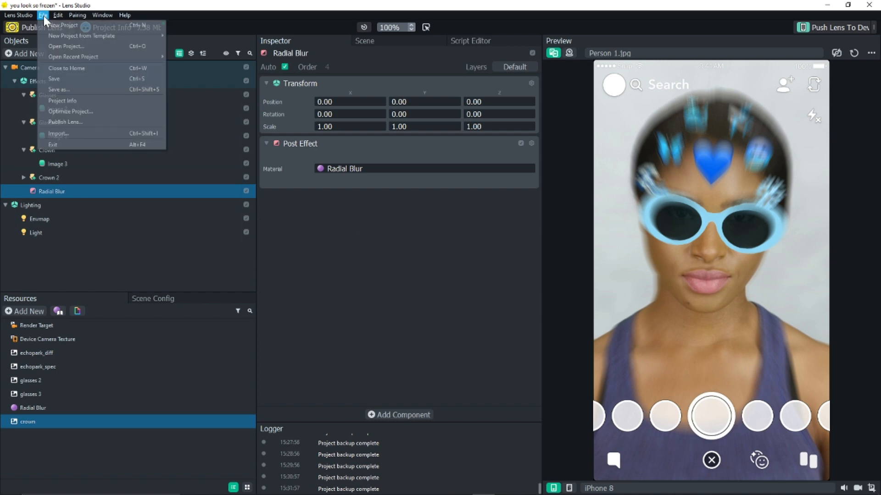
left_click(92, 79)
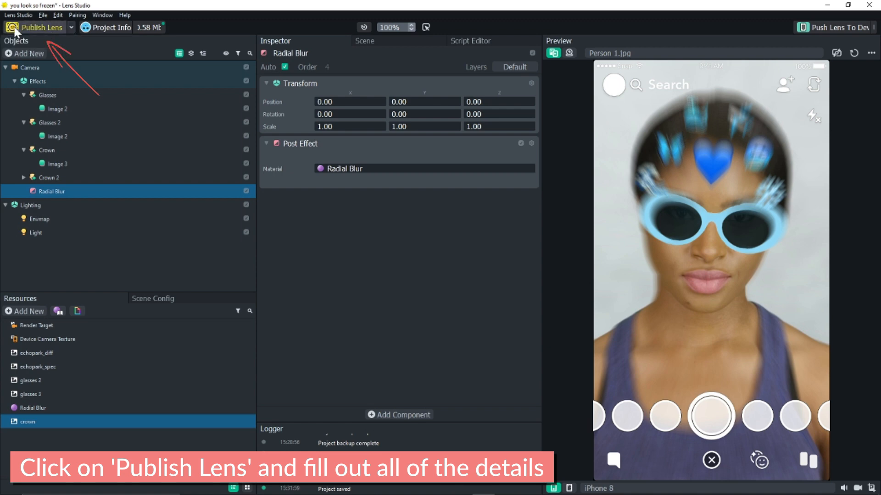
- Start publishing the lens and add the submission tags youlookso and youlooksofrozen
left_click(40, 28)
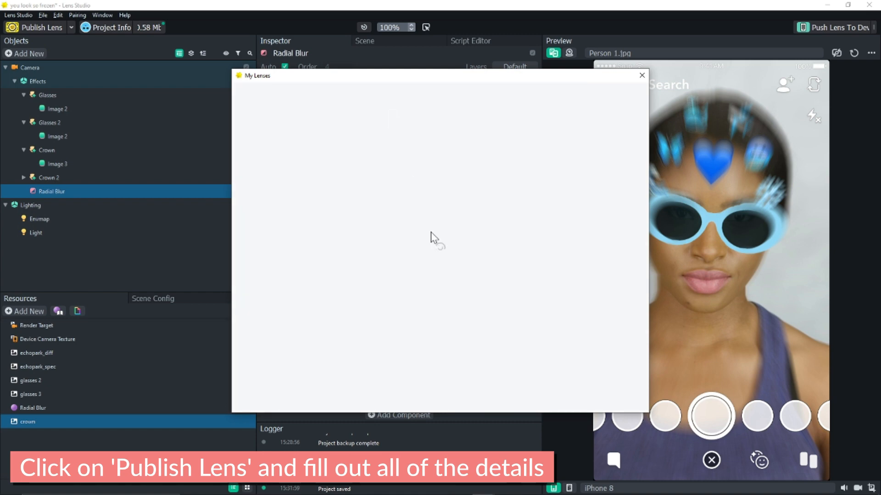
left_click(540, 196)
type("you look so fro")
key("BackSpace")
key("BackSpace")
key("BackSpace")
key("BackSpace")
key("BackSpace")
key("BackSpace")
key("BackSpace")
key("BackSpace")
key("BackSpace")
key("BackSpace")
key("BackSpace")
key("BackSpace")
key("BackSpace")
key("BackSpace")
key("BackSpace")
type("youlooksofrozen")
key("Return")
- Add the tags frosty, youlooksofrosty, youlookfrosty, youlooksosexy, sendthisto and cloutglasses to the lens submission
type("frosty")
key("Return")
type("youlooksofrosty")
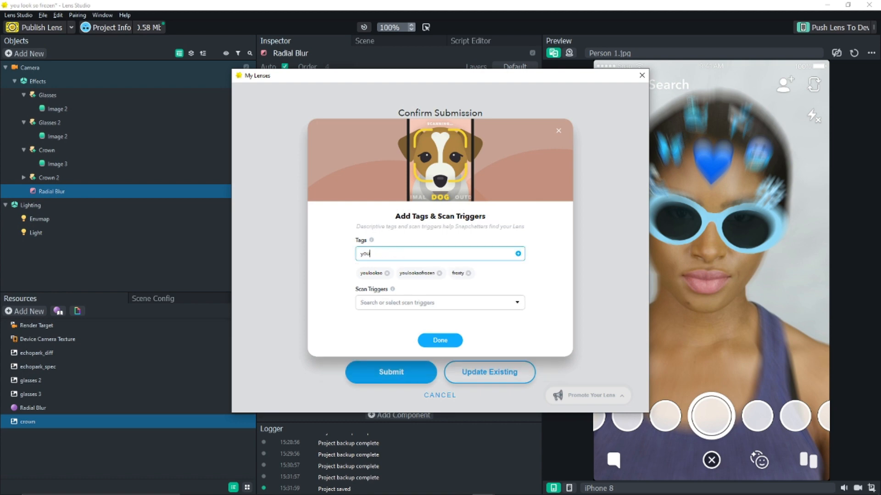
key("Return")
type("you look frosty")
key("Return")
type("youlooksosexy")
key("Return")
type("send this to")
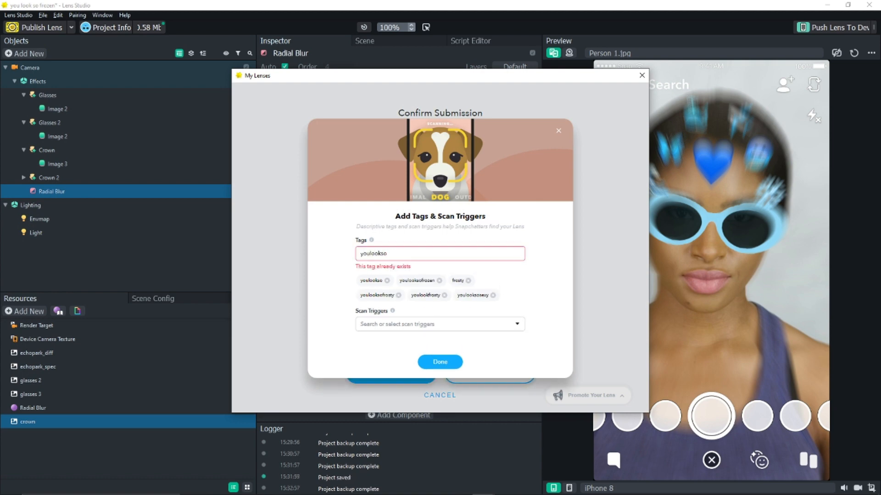
key("Return")
type("cloutglasses")
key("Return")
- Add Person as the scan trigger and finish editing the tags and triggers
left_click(516, 334)
scroll(505, 385, "down", 1)
left_click(505, 385)
left_click(537, 381)
left_click(440, 369)
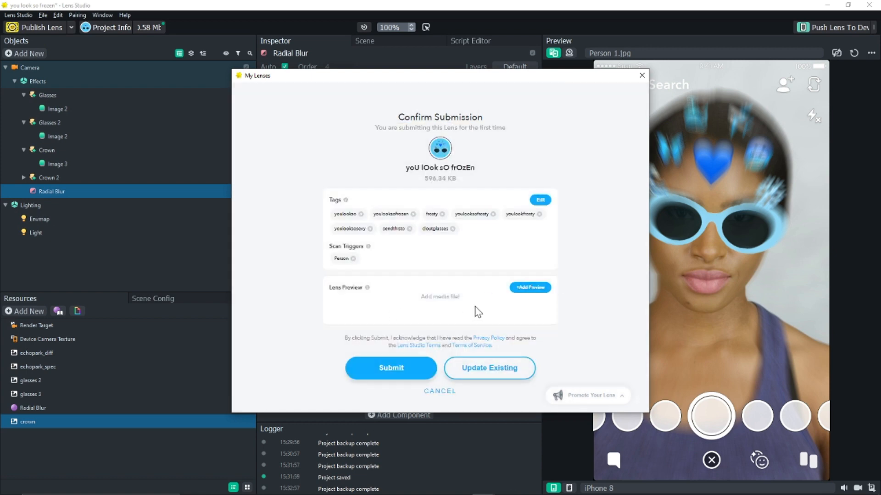
- Submit the yoU lOok sO frOzEn lens for review and check its entry in the lens list
left_click(377, 373)
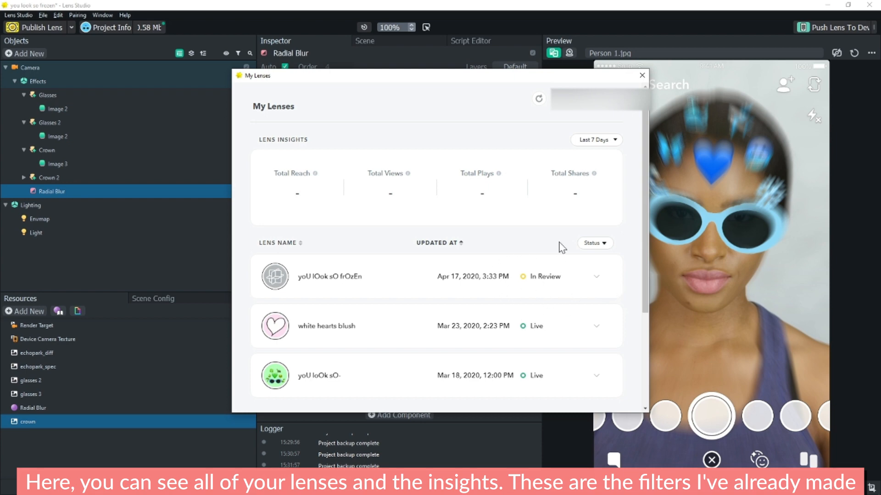
left_click(596, 277)
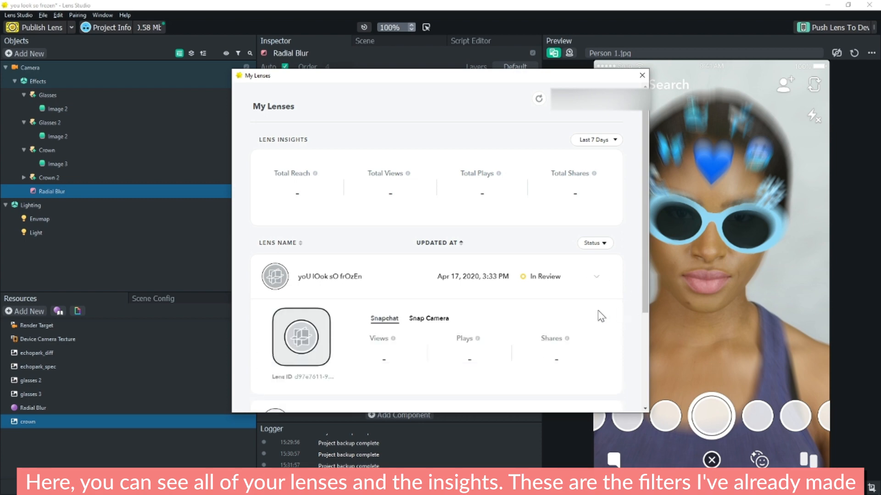
left_click(596, 281)
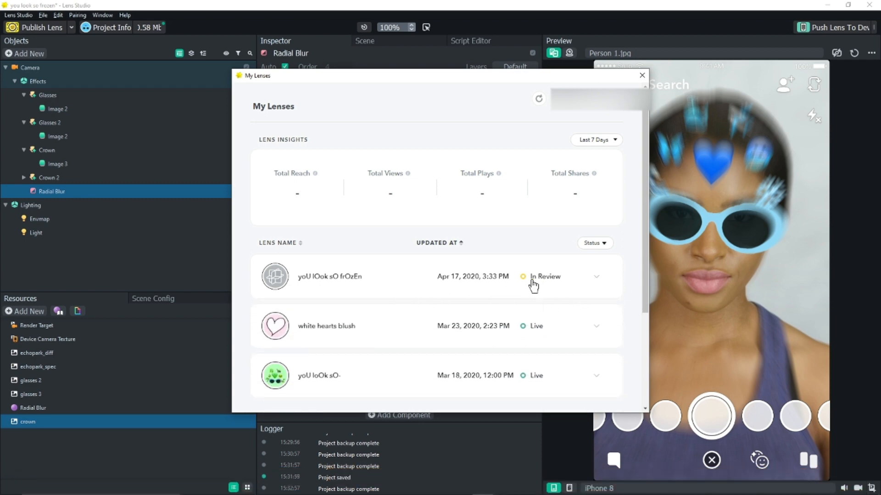
left_click(601, 281)
scroll(601, 280, "down", 1)
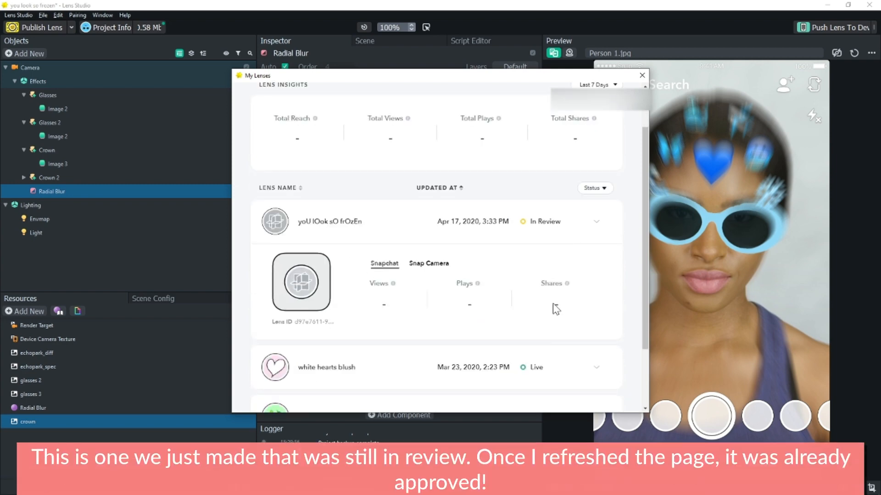
left_click(592, 222)
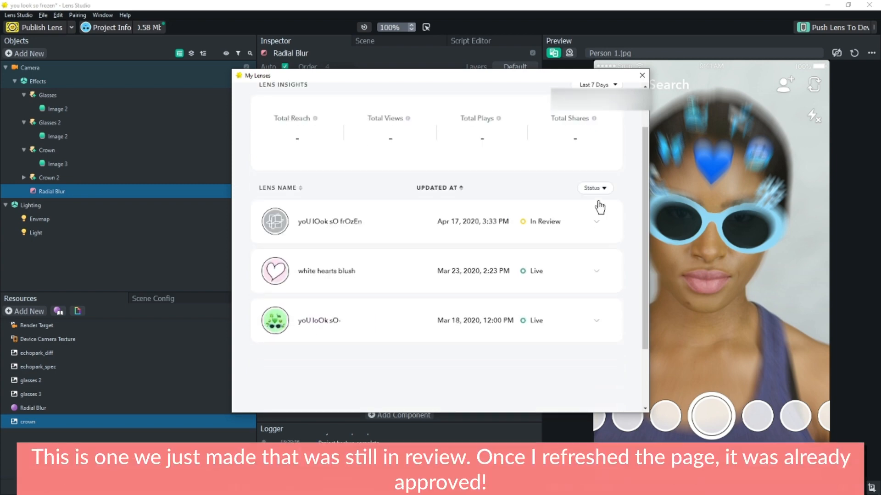
- Refresh the lens list and check the Snapcode and statistics of the yoU lOok sO frOzEn lens
left_click(604, 191)
left_click(604, 190)
scroll(580, 238, "up", 1)
left_click(537, 99)
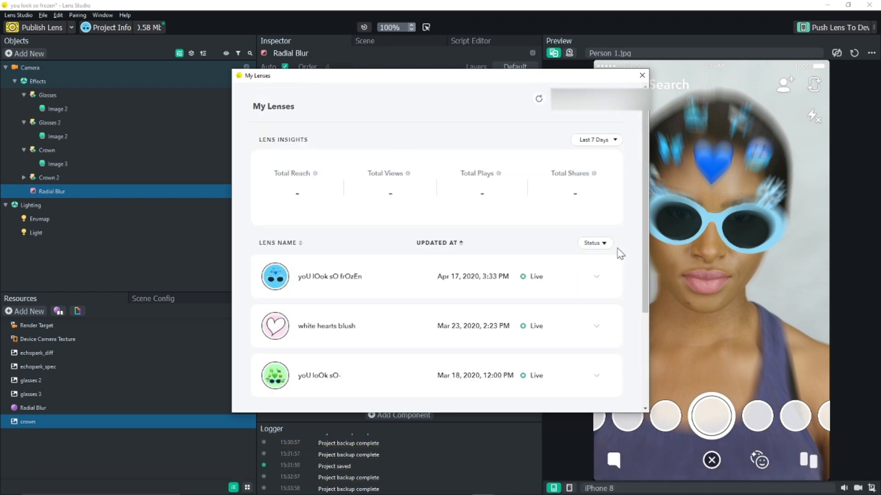
left_click(596, 275)
scroll(444, 264, "down", 1)
scroll(444, 264, "down", 1)
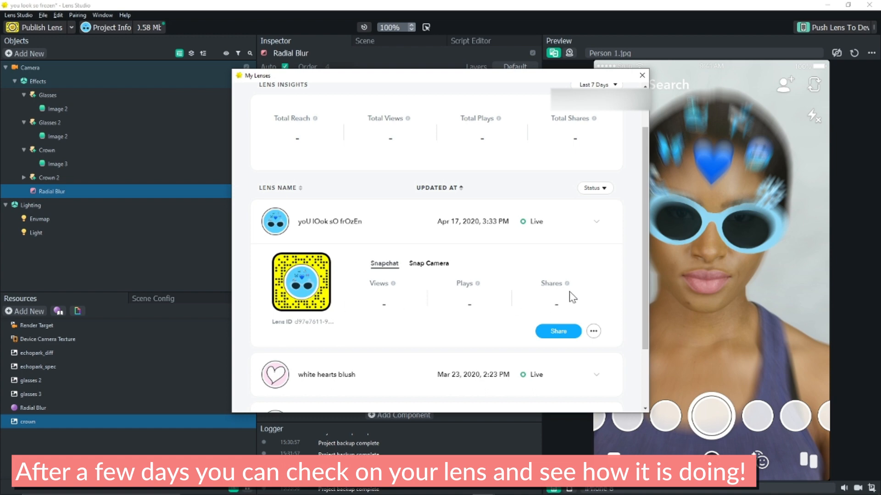
left_click(598, 227)
- Examine the Snapchat views, plays and shares of the yoU loOk sO- lens
scroll(417, 271, "down", 2)
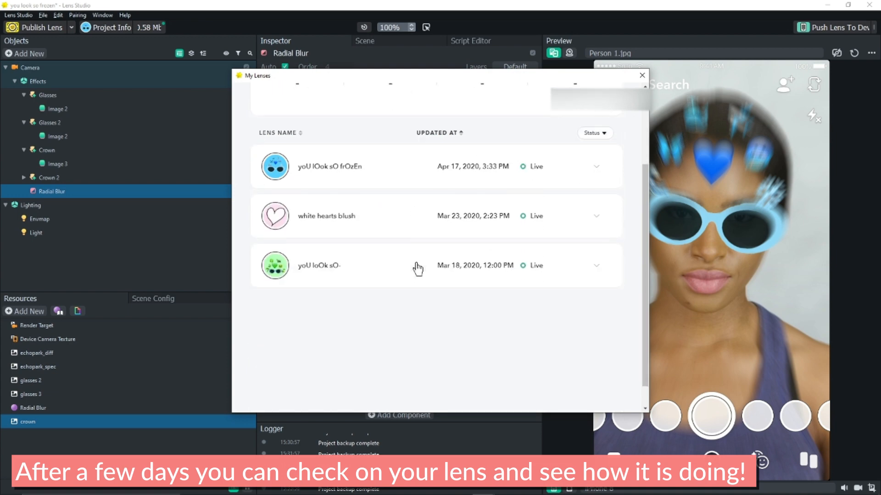
left_click(381, 274)
left_click_drag(363, 349, 413, 351)
left_click(490, 335)
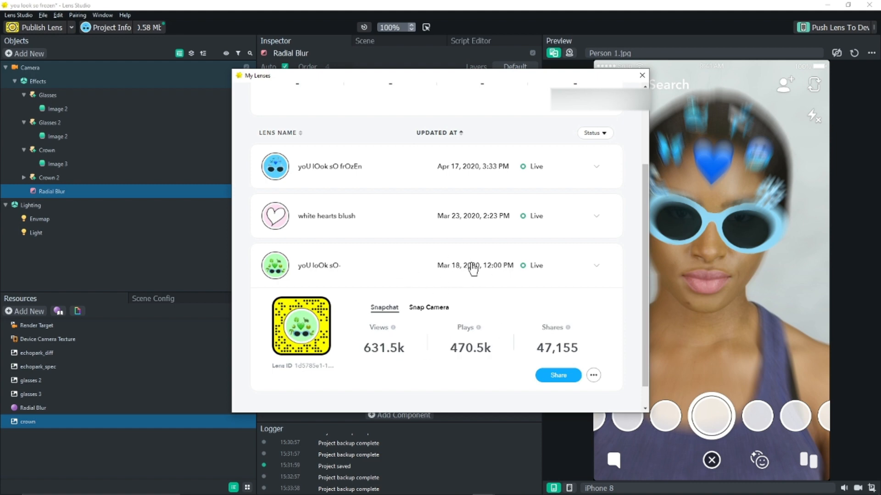
- Examine the Snapchat views, plays and shares of the white hearts blush lens and collapse the open lens entries
left_click(467, 225)
left_click_drag(365, 300, 407, 306)
left_click(428, 269)
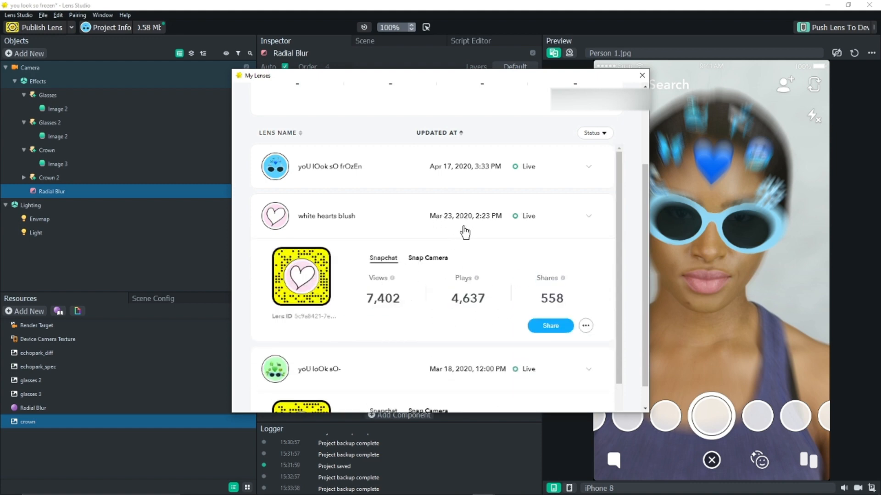
left_click(471, 171)
left_click(471, 172)
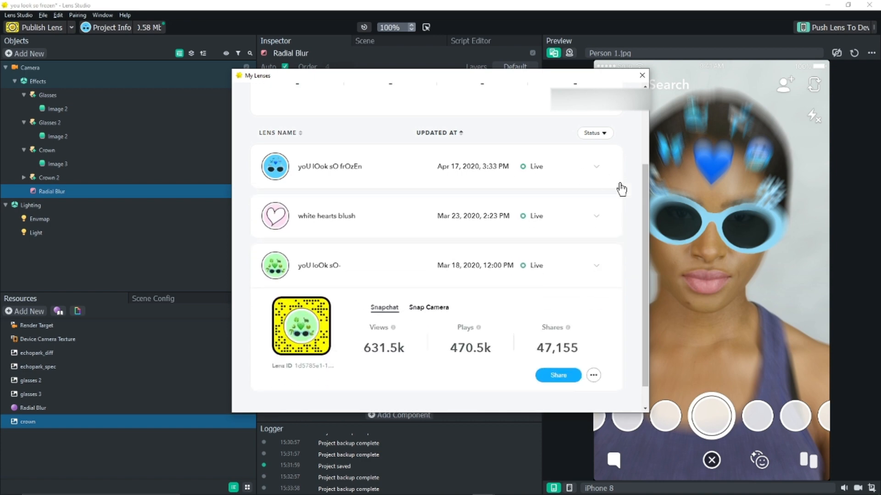
left_click(605, 273)
scroll(479, 238, "up", 3)
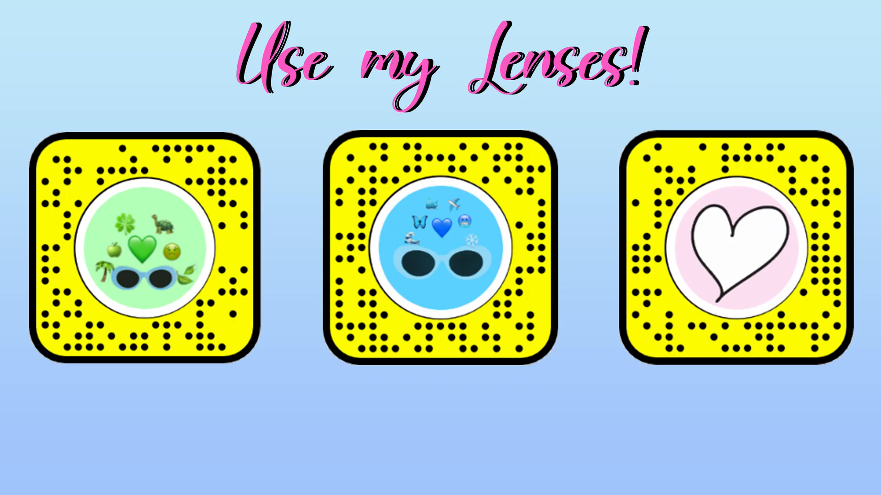